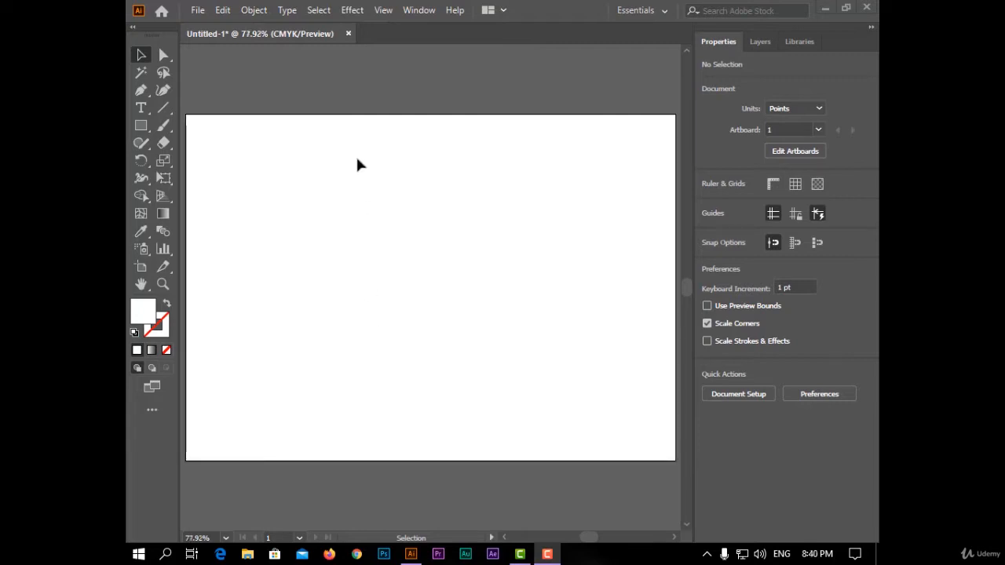
Show the Image Trace panel and move it off the middle of the artboard
{"action": "left_click", "coordinate": [436, 10]}
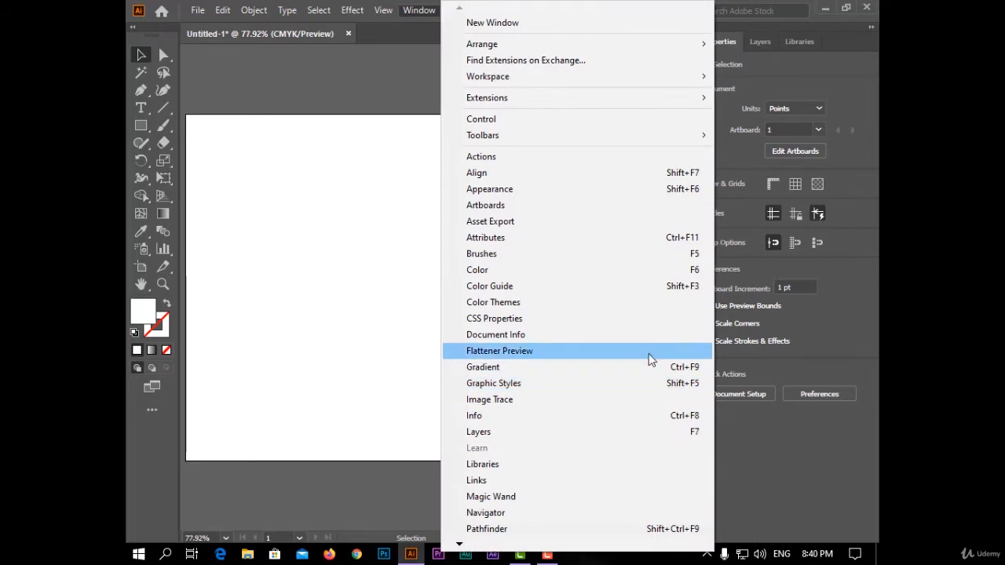
{"action": "left_click", "coordinate": [644, 399]}
{"action": "mouse_move", "coordinate": [638, 138]}
{"action": "left_mouse_down"}
{"action": "mouse_move", "coordinate": [652, 132]}
{"action": "mouse_move", "coordinate": [602, 103]}
{"action": "left_mouse_up"}
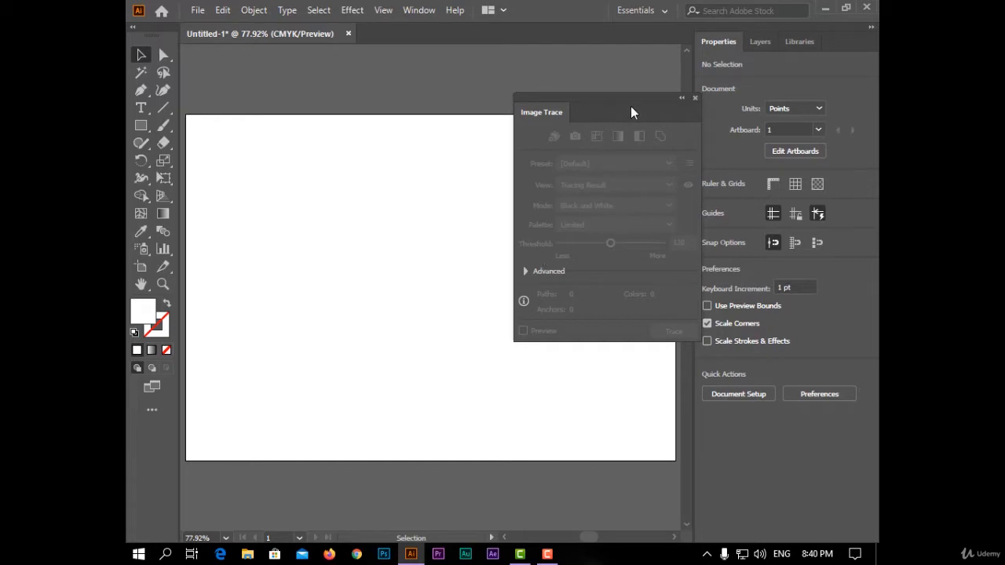
{"action": "left_click_drag", "start_coordinate": [631, 107], "coordinate": [683, 120]}
Place the image file "images (1)" from the Desktop onto the artboard without linking it
{"action": "left_click", "coordinate": [197, 10]}
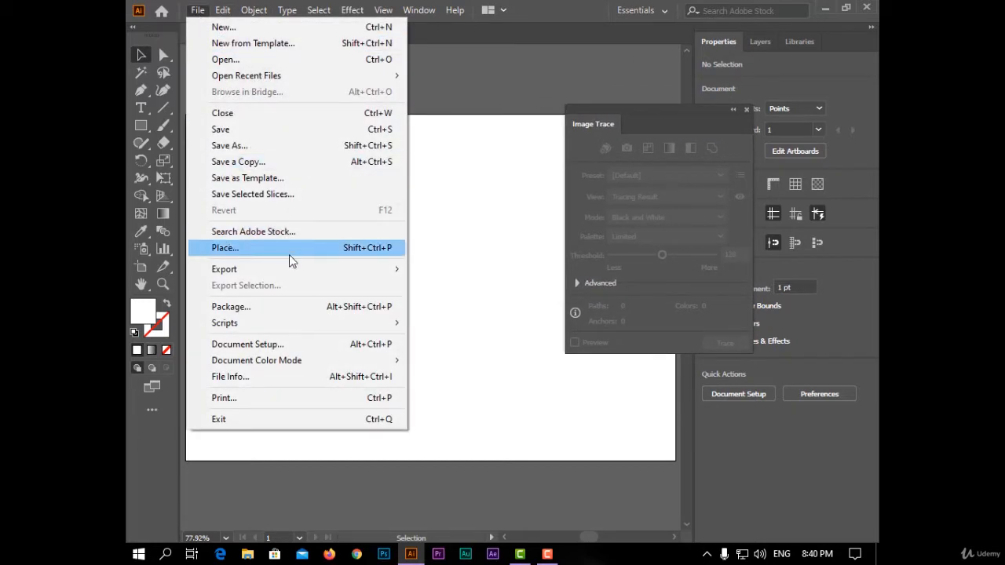
{"action": "left_click", "coordinate": [265, 251]}
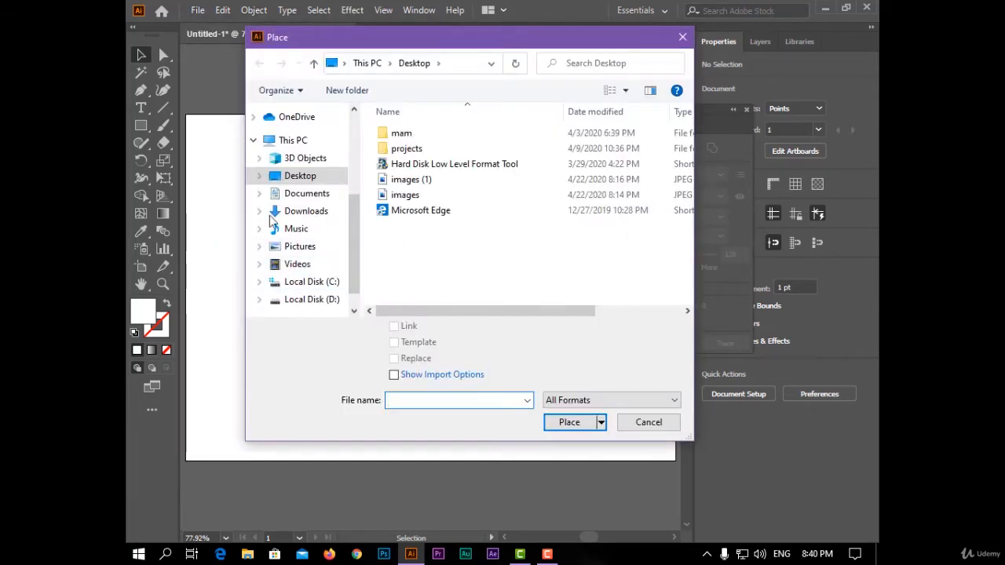
{"action": "left_click", "coordinate": [432, 194]}
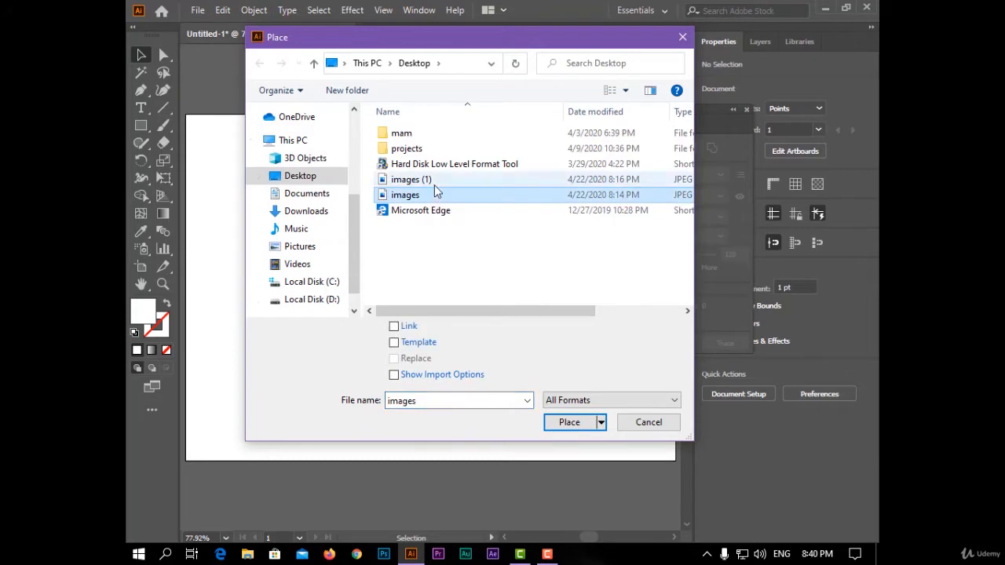
{"action": "key", "text": "Up"}
{"action": "left_click_drag", "start_coordinate": [429, 42], "coordinate": [433, 75]}
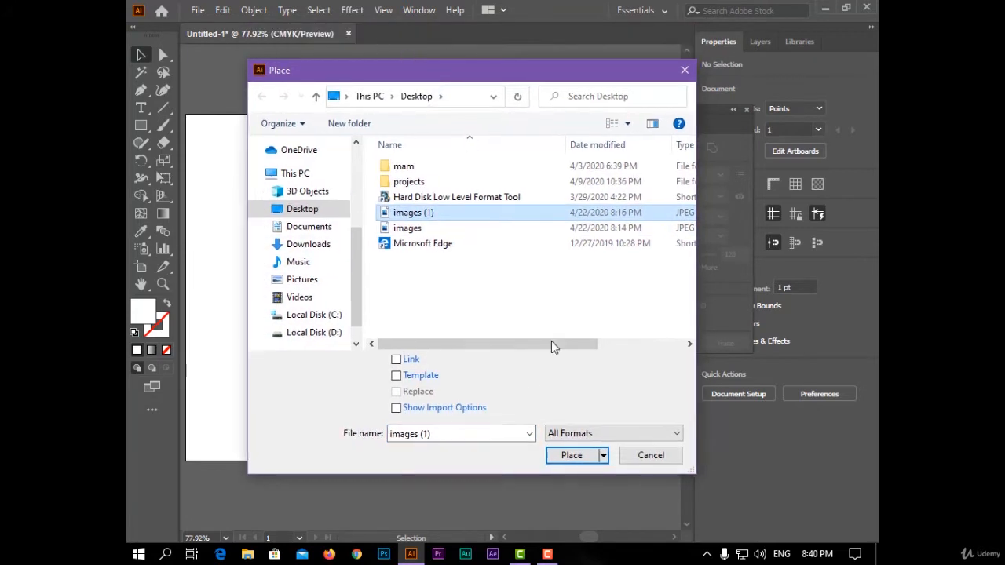
{"action": "left_click", "coordinate": [572, 455]}
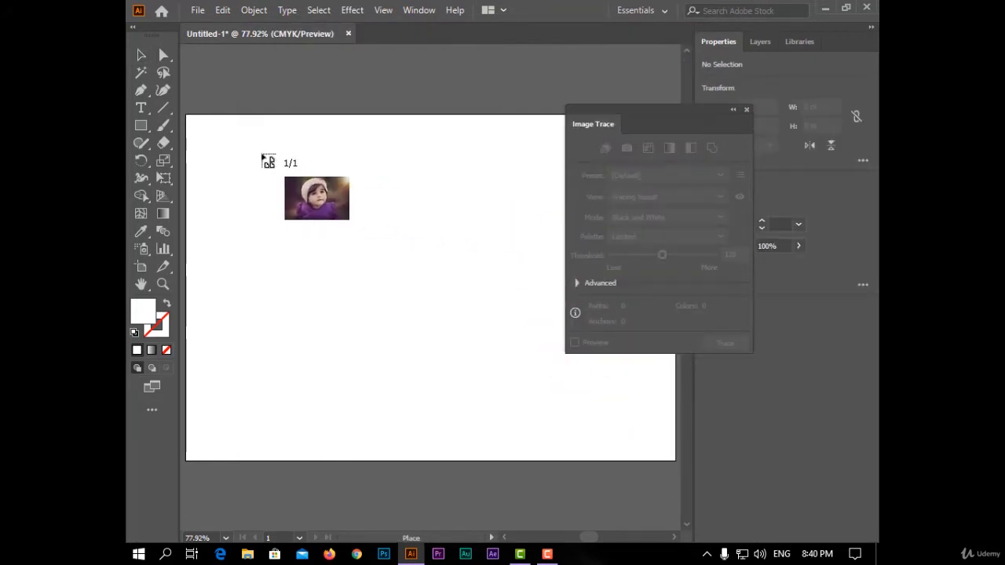
{"action": "left_click", "coordinate": [262, 154]}
Move the placed photo against the artboard's left edge and shift the Image Trace panel clear of it
{"action": "left_click_drag", "start_coordinate": [494, 286], "coordinate": [433, 275]}
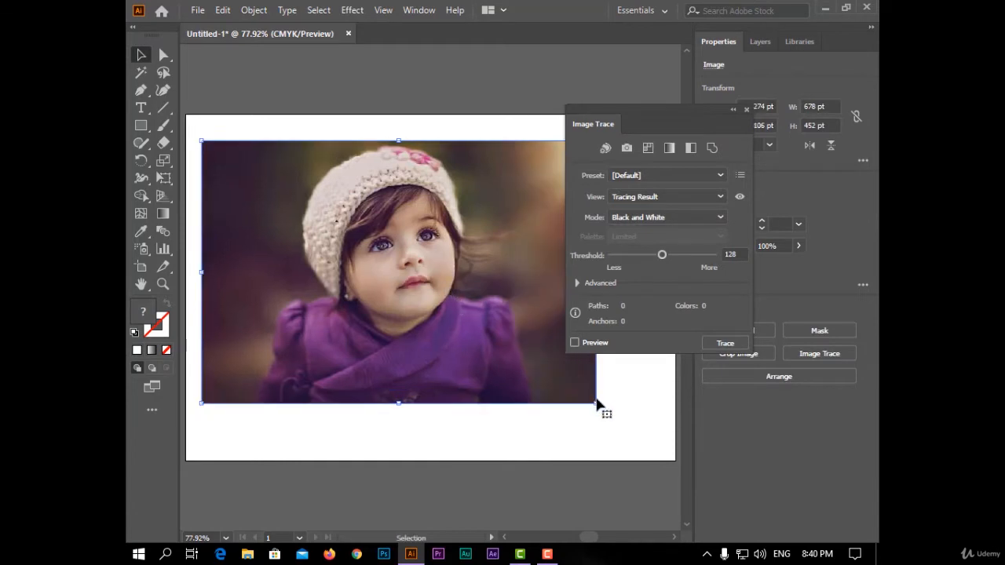
{"action": "left_click_drag", "start_coordinate": [558, 381], "coordinate": [538, 376]}
{"action": "left_click", "coordinate": [556, 405]}
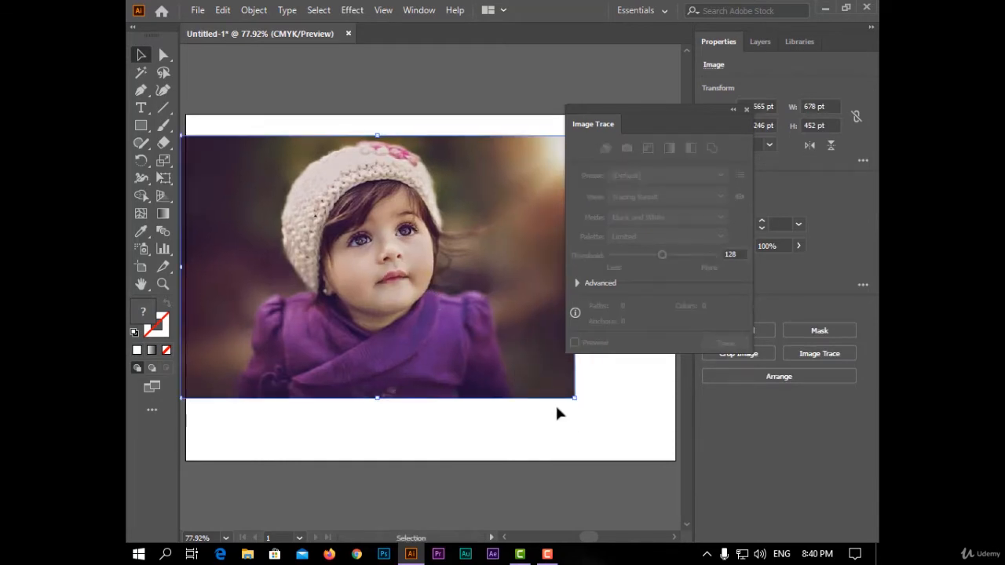
{"action": "left_click_drag", "start_coordinate": [499, 346], "coordinate": [505, 351]}
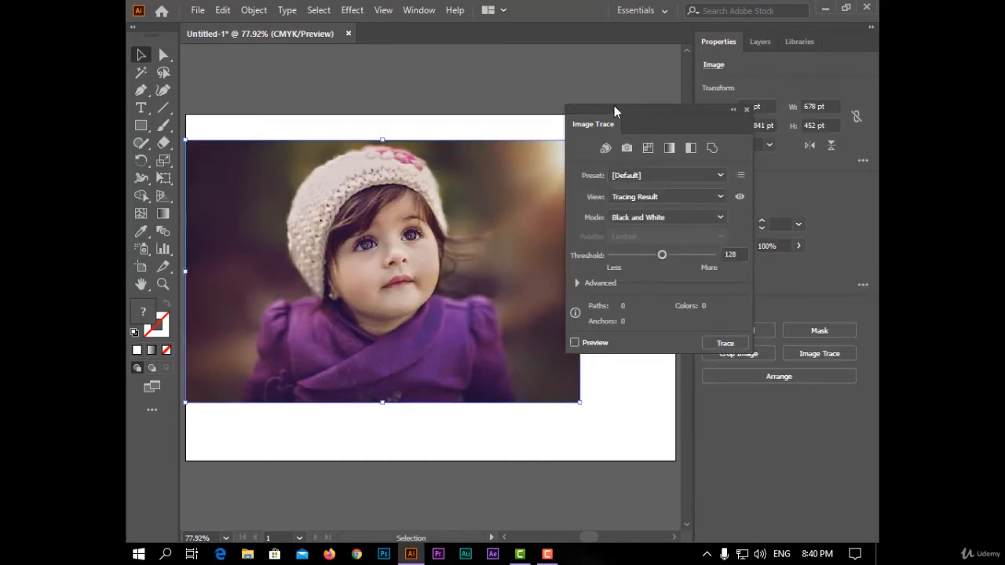
{"action": "left_click_drag", "start_coordinate": [614, 107], "coordinate": [644, 112]}
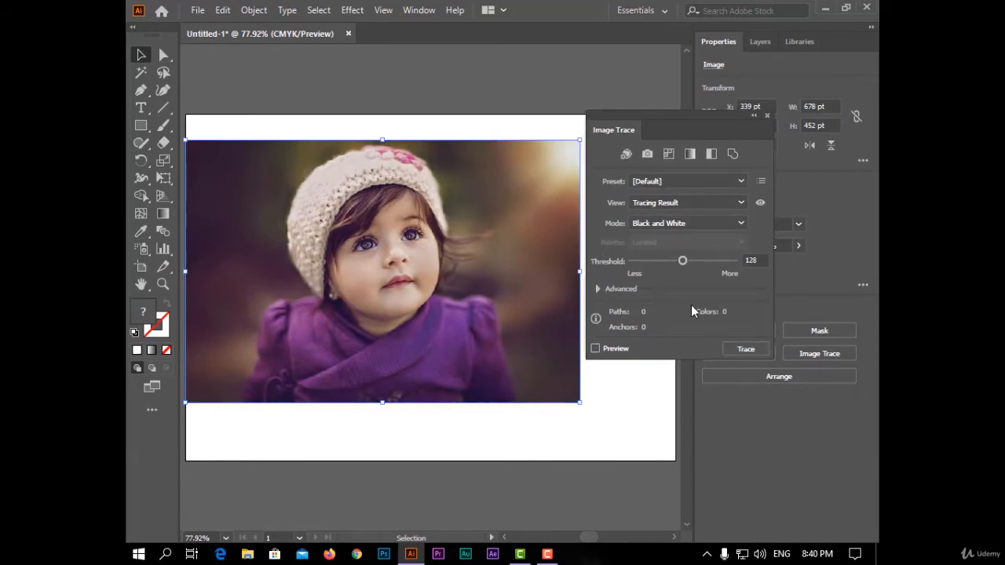
Review the available Image Trace presets and modes, and examine the untraced photo's pixel detail around the face
{"action": "left_click", "coordinate": [695, 182]}
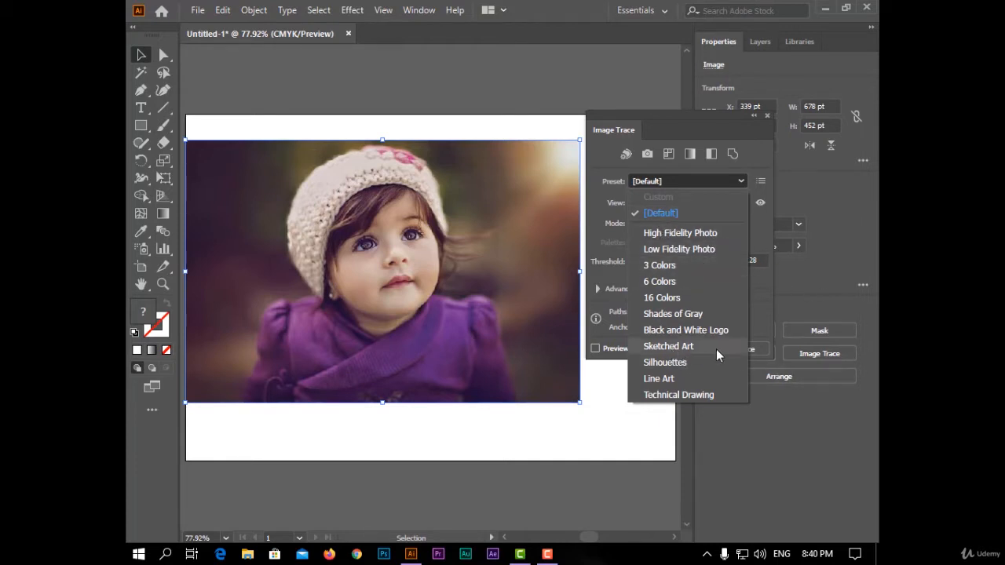
{"action": "left_click", "coordinate": [605, 214]}
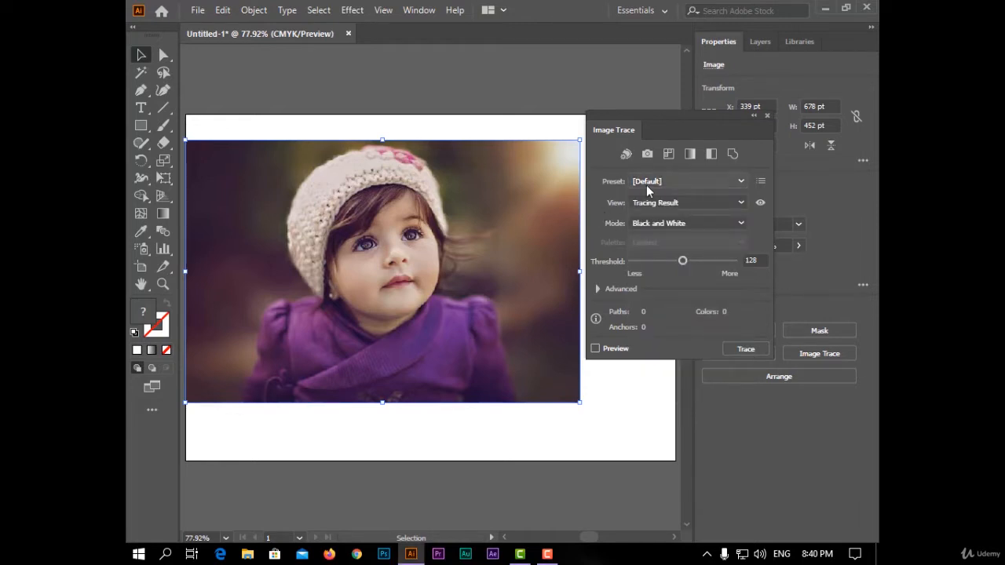
{"action": "left_click", "coordinate": [646, 183]}
{"action": "left_click", "coordinate": [614, 229]}
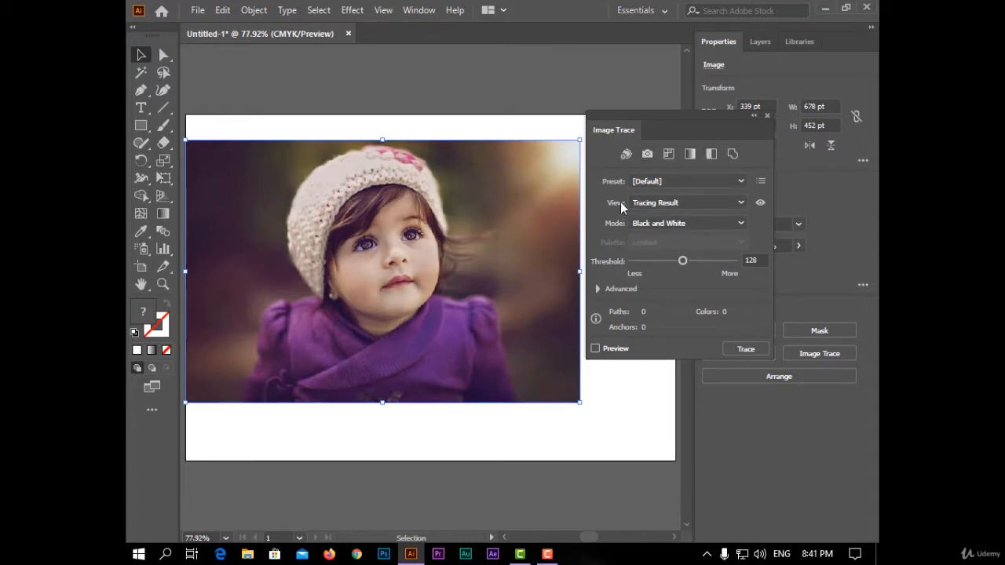
{"action": "left_click_drag", "start_coordinate": [637, 119], "coordinate": [646, 112]}
{"action": "left_click", "coordinate": [660, 214]}
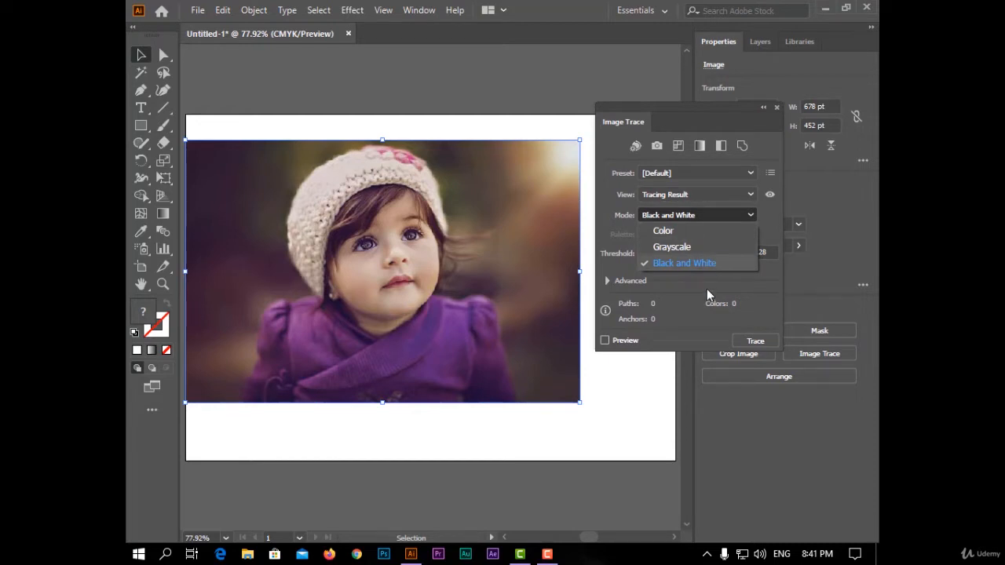
{"action": "left_click", "coordinate": [655, 372]}
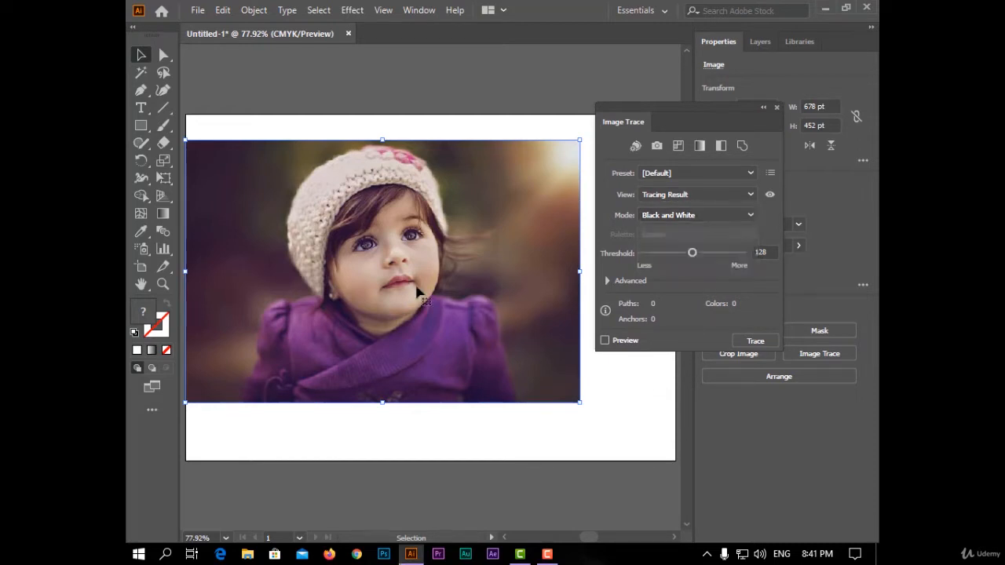
{"action": "scroll", "coordinate": [441, 276], "scroll_direction": "up", "scroll_amount": 10}
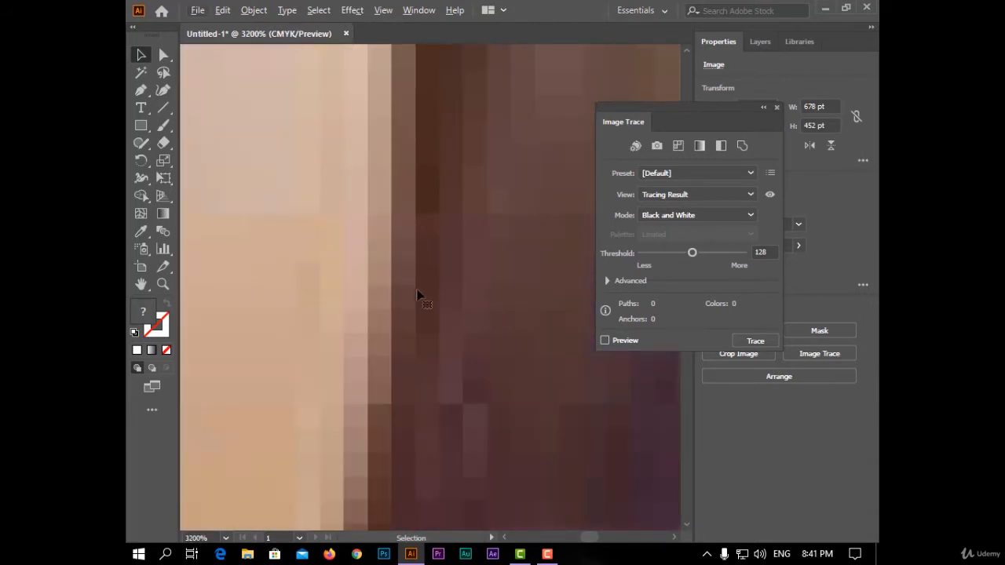
{"action": "scroll", "coordinate": [502, 277], "scroll_direction": "down", "scroll_amount": 5}
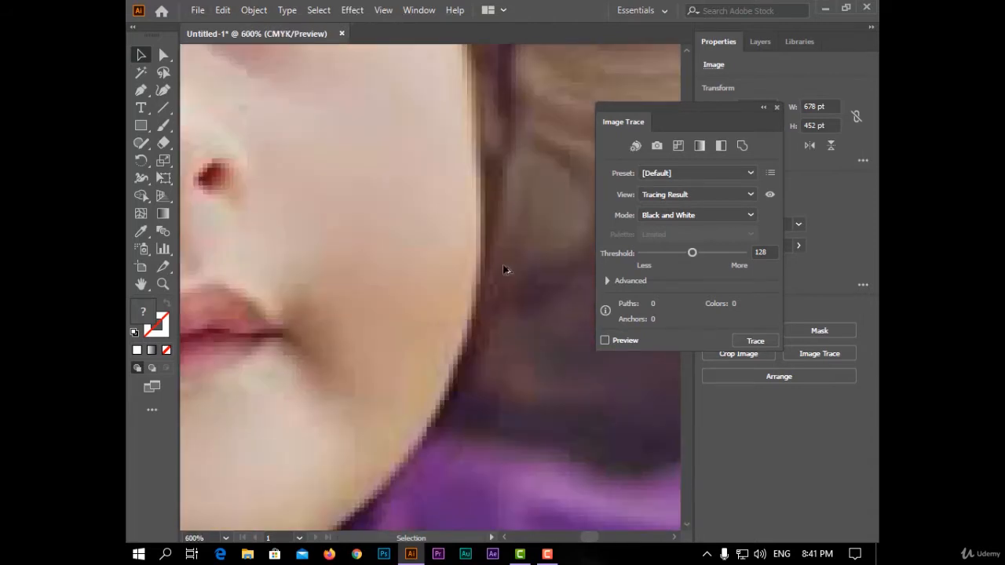
{"action": "scroll", "coordinate": [504, 269], "scroll_direction": "down", "scroll_amount": 3}
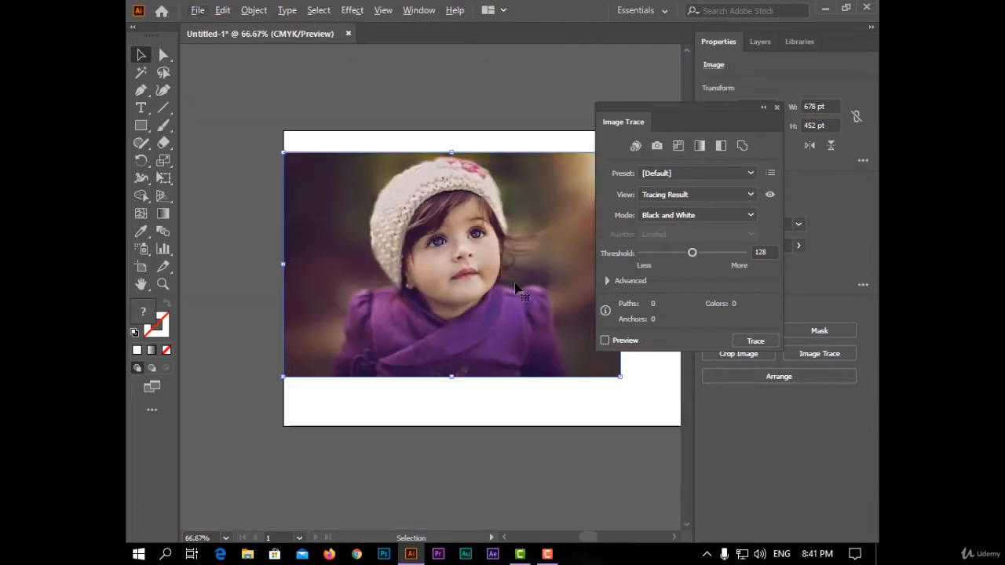
{"action": "scroll", "coordinate": [516, 289], "scroll_direction": "up", "scroll_amount": 1}
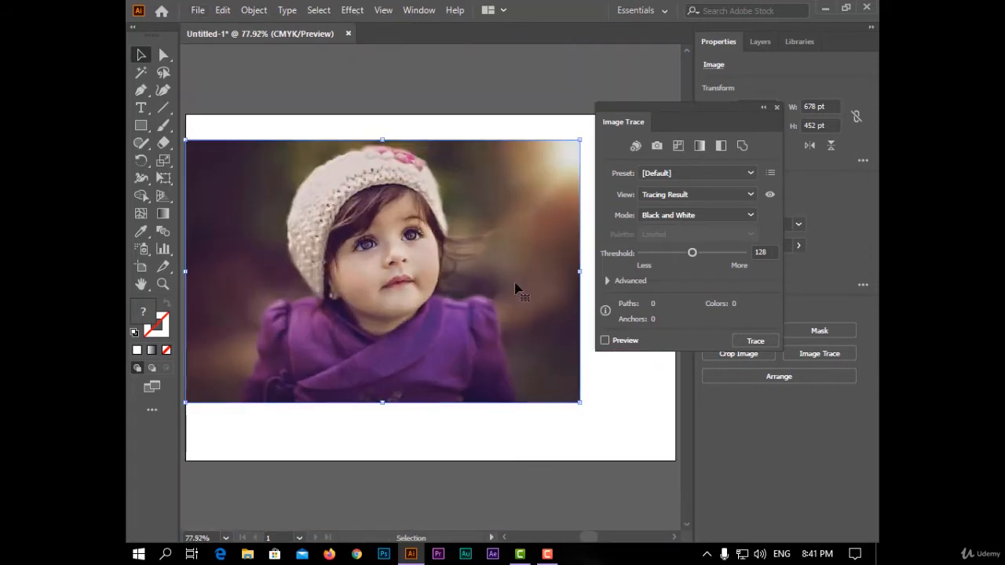
Trace the photo in Color mode with the High Fidelity Photo preset
{"action": "left_click", "coordinate": [667, 215]}
{"action": "left_click", "coordinate": [687, 230]}
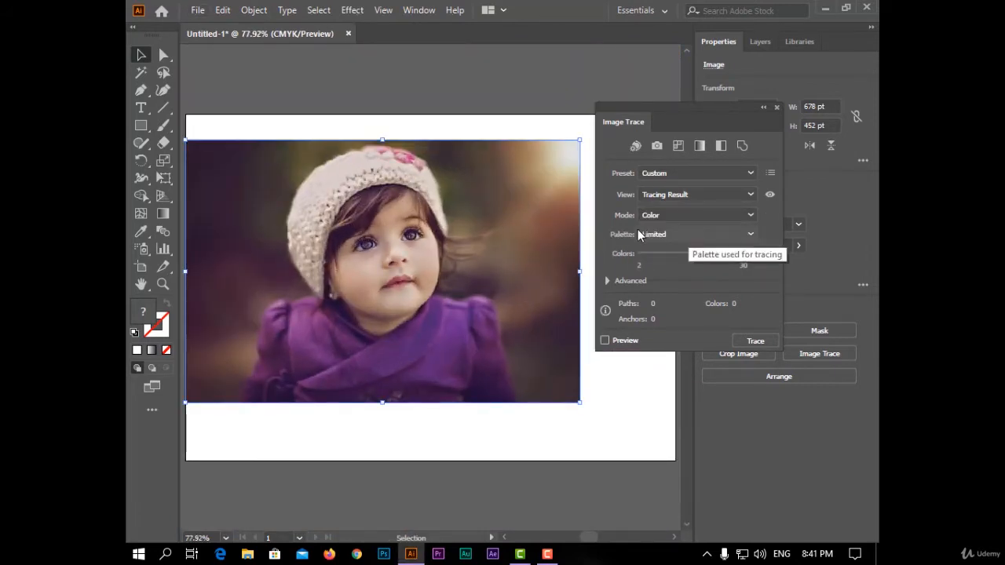
{"action": "left_click", "coordinate": [735, 194]}
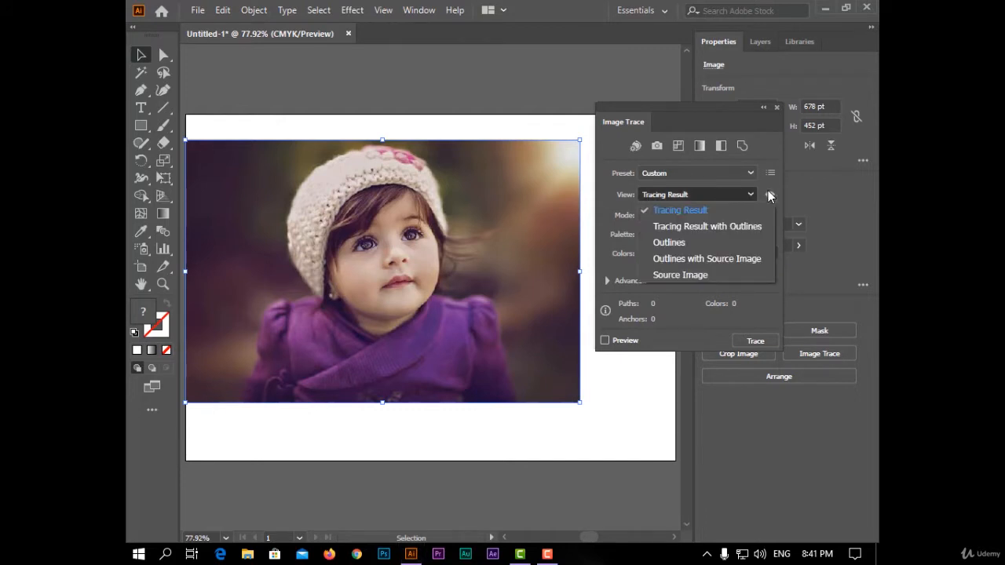
{"action": "left_click", "coordinate": [731, 173]}
{"action": "left_click", "coordinate": [735, 172]}
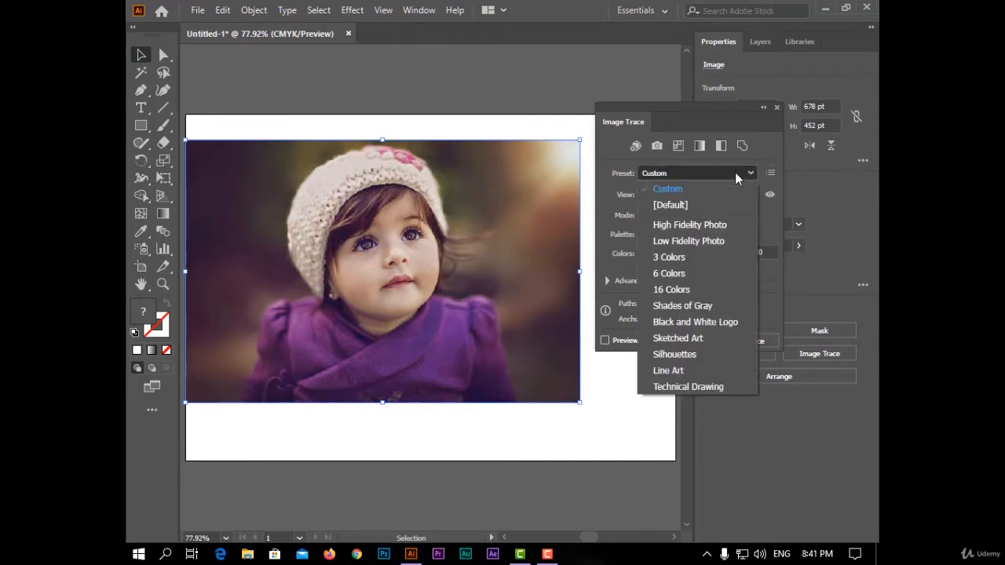
{"action": "left_click", "coordinate": [694, 225]}
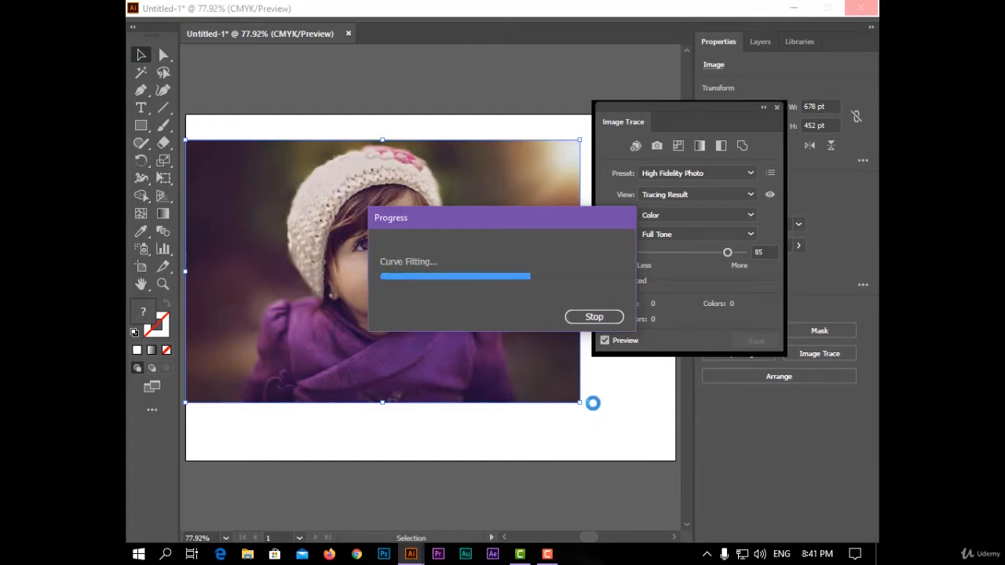
Deselect the traced photo and examine its detail up close around the cheek and hair
{"action": "left_click", "coordinate": [625, 378]}
{"action": "scroll", "coordinate": [442, 276], "scroll_direction": "up", "scroll_amount": 8}
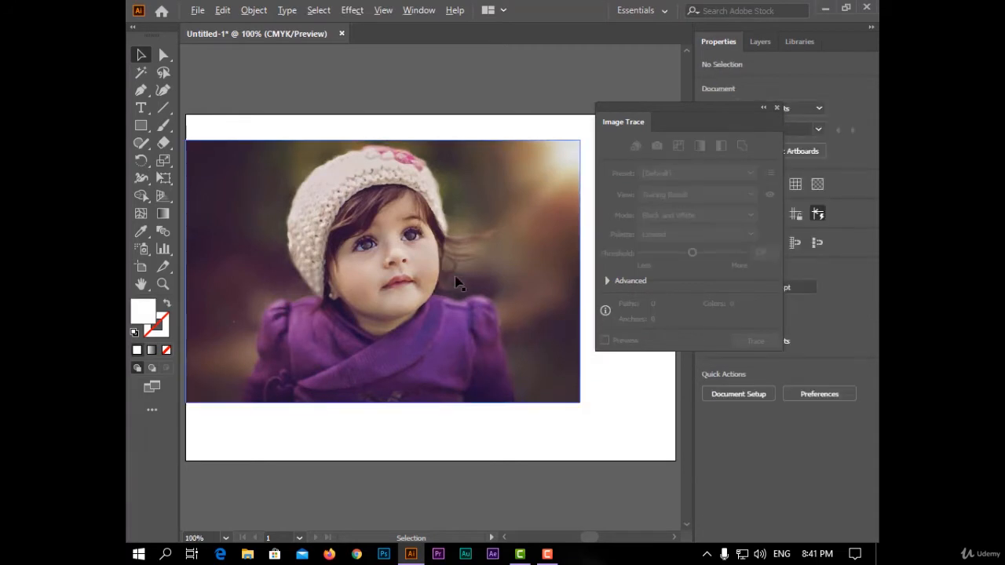
{"action": "scroll", "coordinate": [455, 308], "scroll_direction": "down", "scroll_amount": 4}
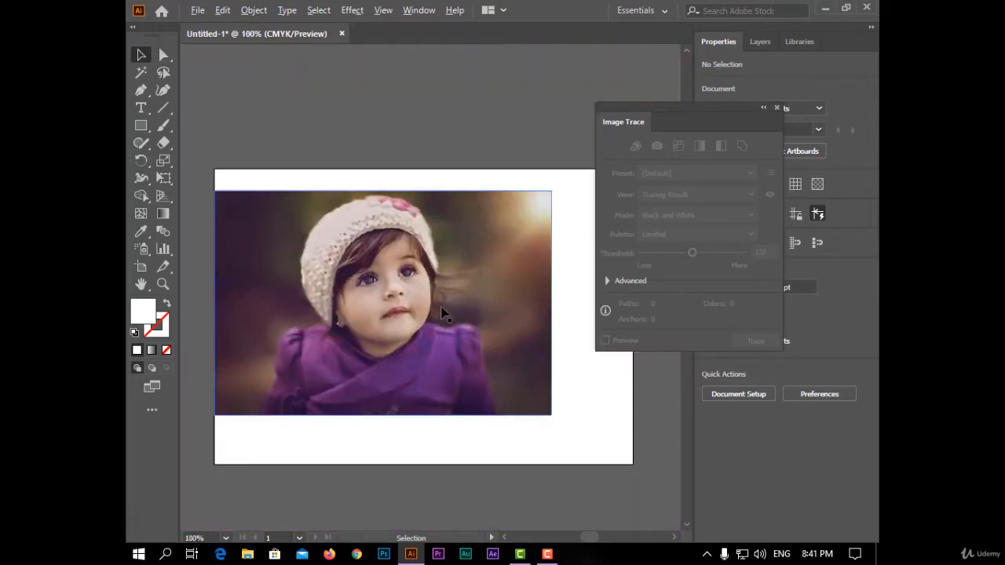
{"action": "scroll", "coordinate": [442, 314], "scroll_direction": "up", "scroll_amount": 3}
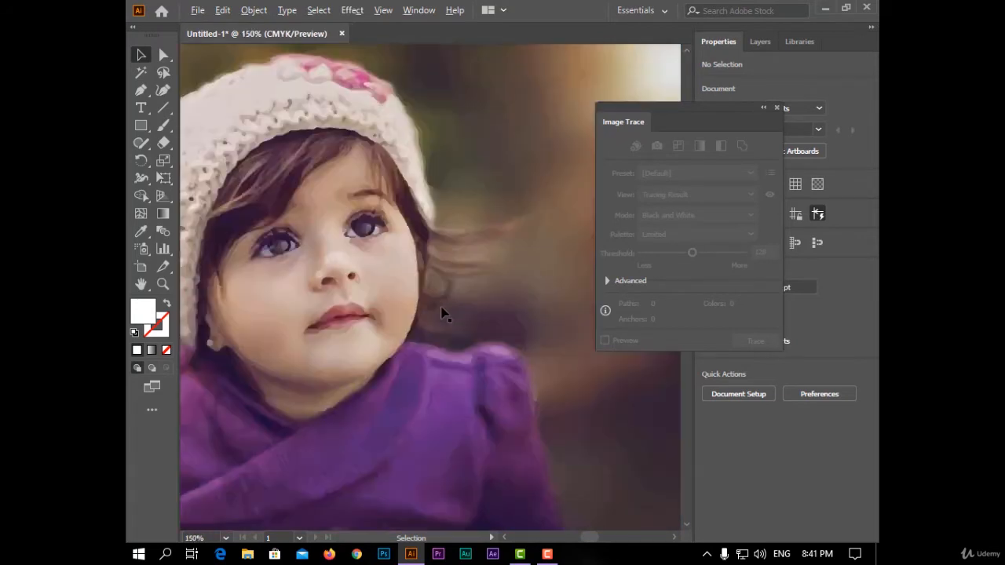
{"action": "scroll", "coordinate": [442, 314], "scroll_direction": "up", "scroll_amount": 5}
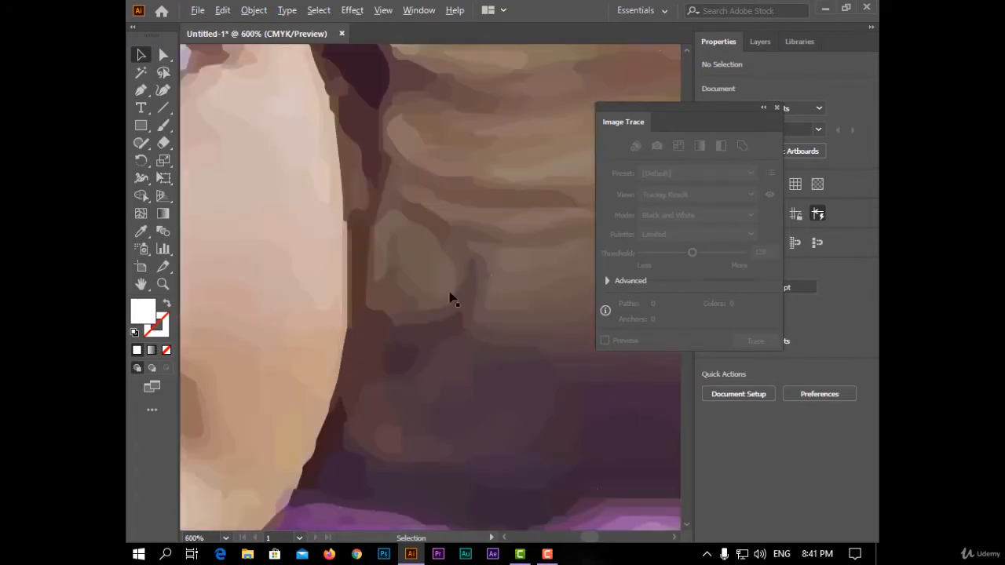
{"action": "scroll", "coordinate": [436, 297], "scroll_direction": "up", "scroll_amount": 1}
{"action": "scroll", "coordinate": [422, 319], "scroll_direction": "down", "scroll_amount": 2}
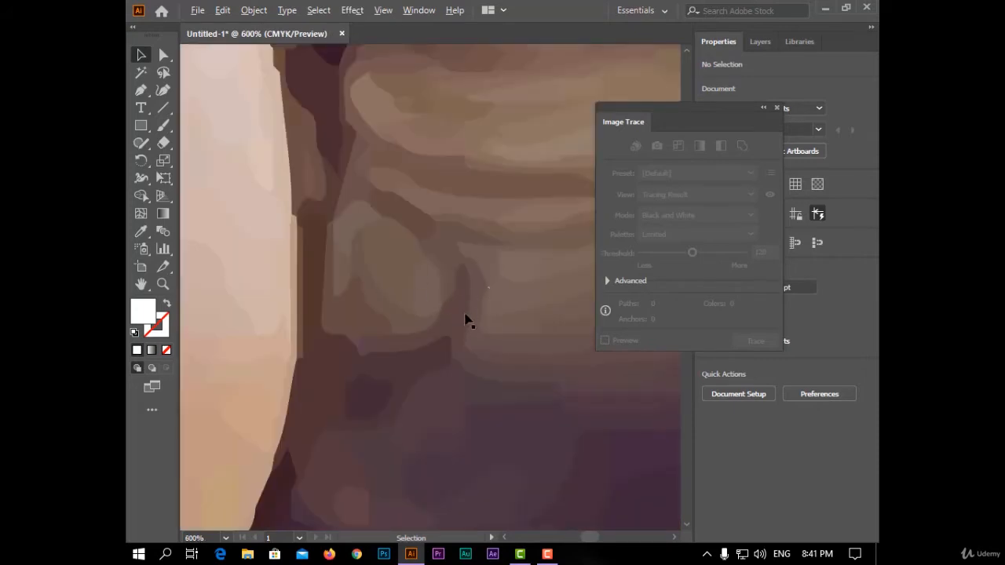
{"action": "scroll", "coordinate": [469, 319], "scroll_direction": "down", "scroll_amount": 3}
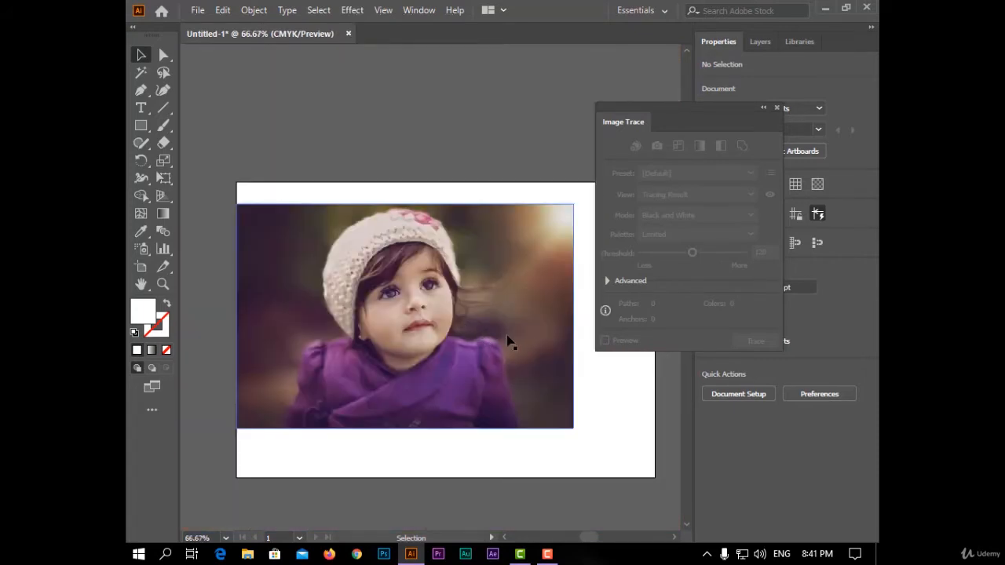
{"action": "scroll", "coordinate": [508, 340], "scroll_direction": "up", "scroll_amount": 2}
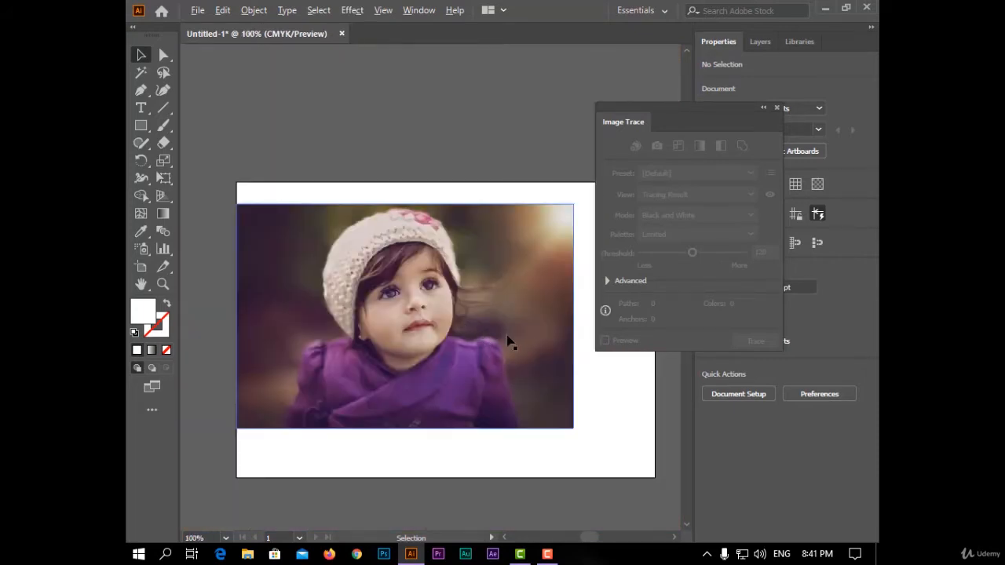
Raise the traced photo's Colors setting to 100 and inspect the face in the new tracing
{"action": "left_click", "coordinate": [594, 363]}
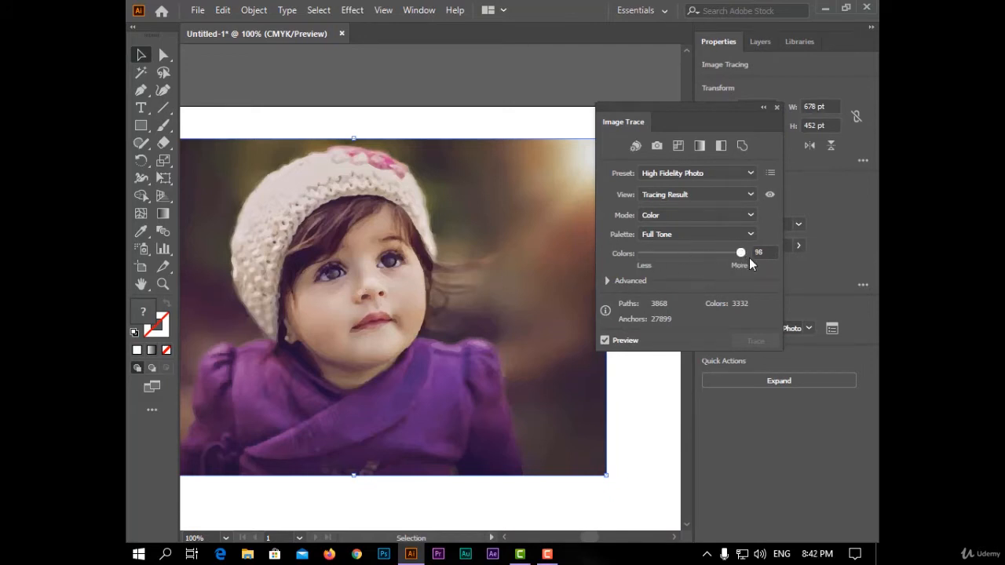
{"action": "left_click_drag", "start_coordinate": [751, 257], "coordinate": [794, 283]}
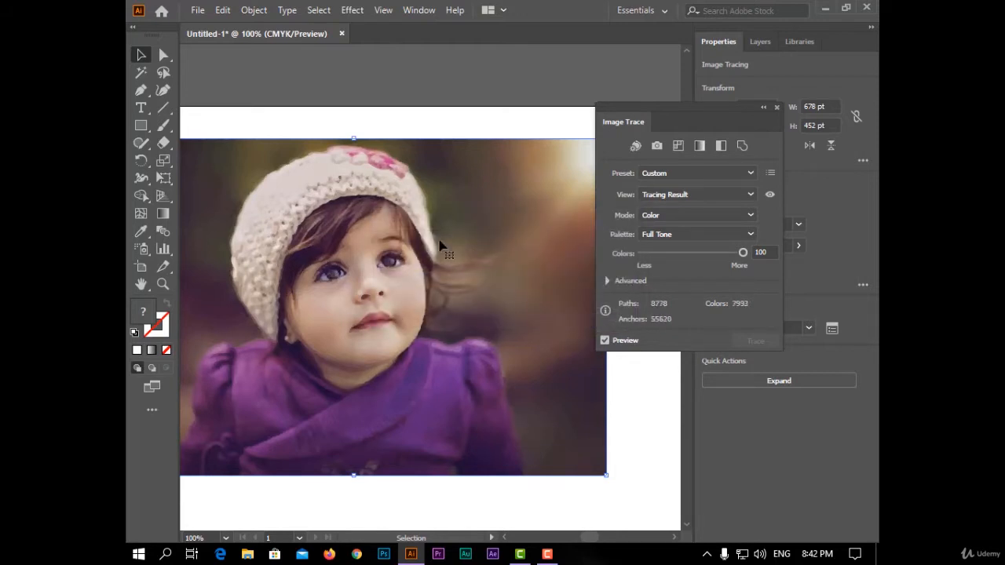
{"action": "scroll", "coordinate": [439, 247], "scroll_direction": "up", "scroll_amount": 3}
{"action": "scroll", "coordinate": [448, 271], "scroll_direction": "down", "scroll_amount": 1}
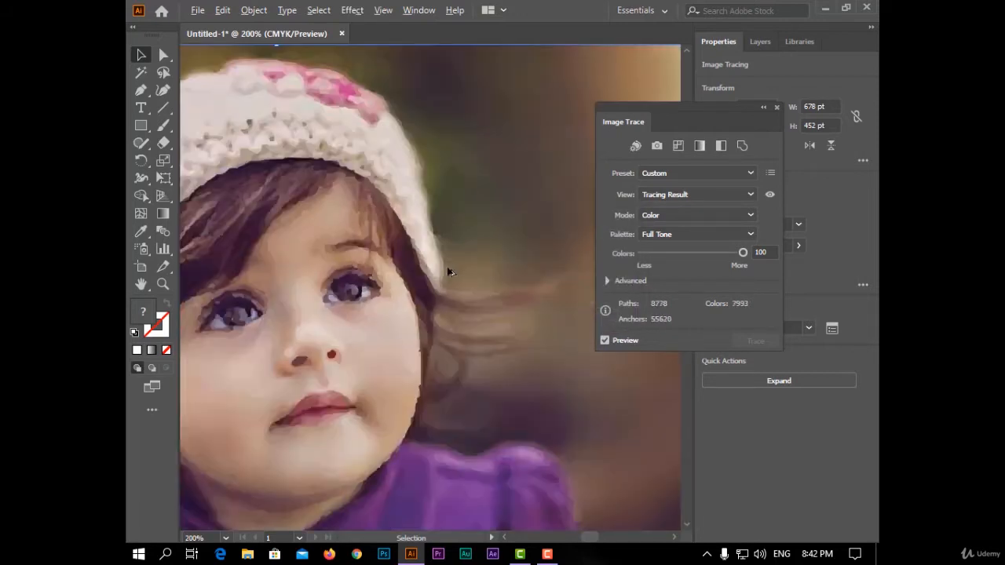
{"action": "scroll", "coordinate": [448, 272], "scroll_direction": "down", "scroll_amount": 1}
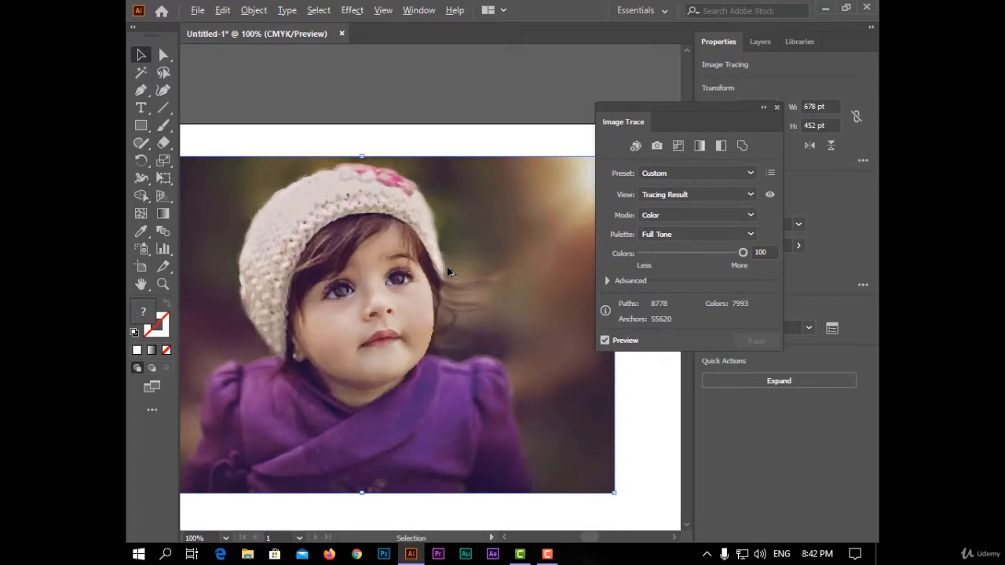
Switch the photo's tracing to Grayscale mode with Grays at 100, and deselect it to view the result
{"action": "key", "text": "ctrl+0"}
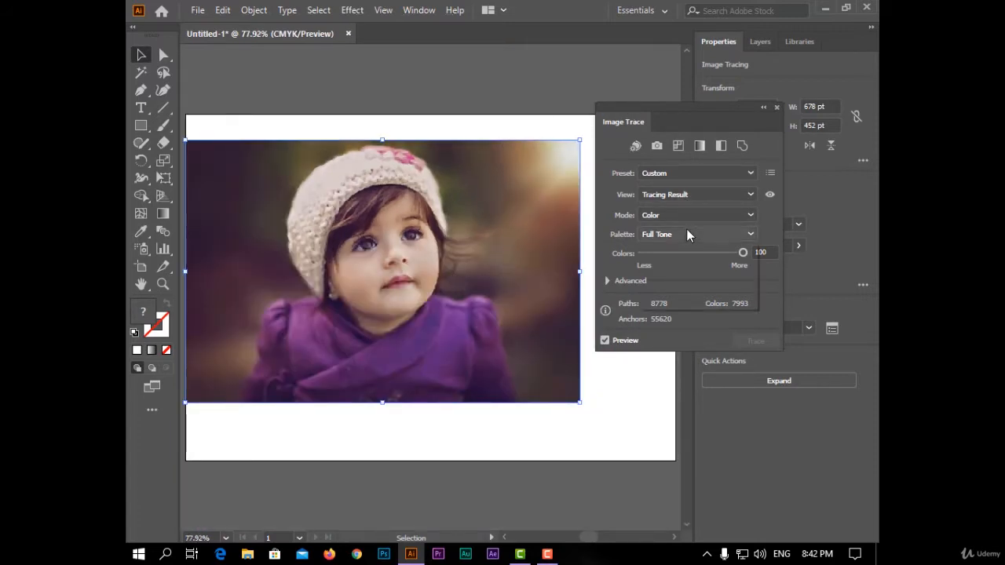
{"action": "left_click", "coordinate": [686, 234]}
{"action": "left_click", "coordinate": [725, 214]}
{"action": "left_click", "coordinate": [725, 214]}
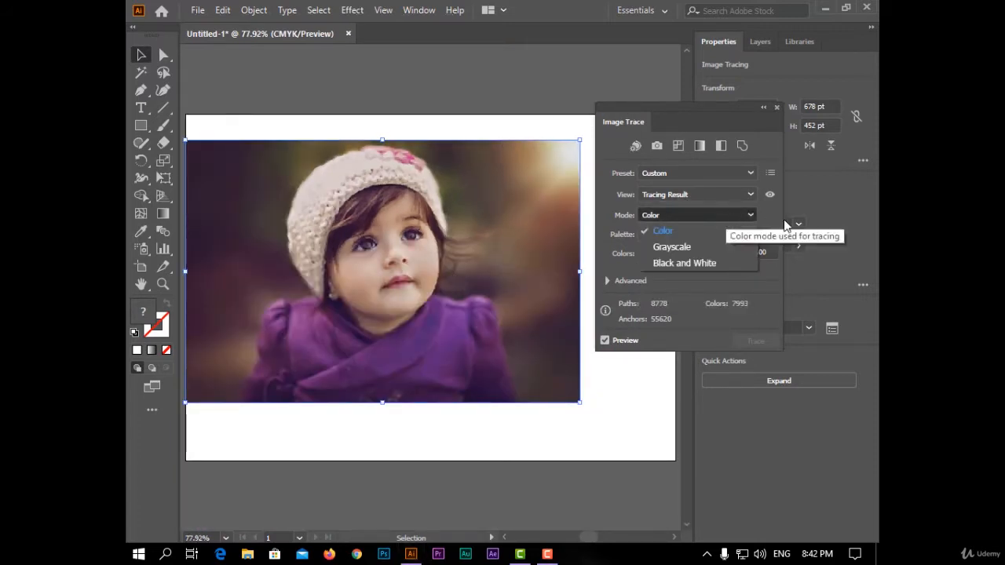
{"action": "left_click", "coordinate": [730, 247]}
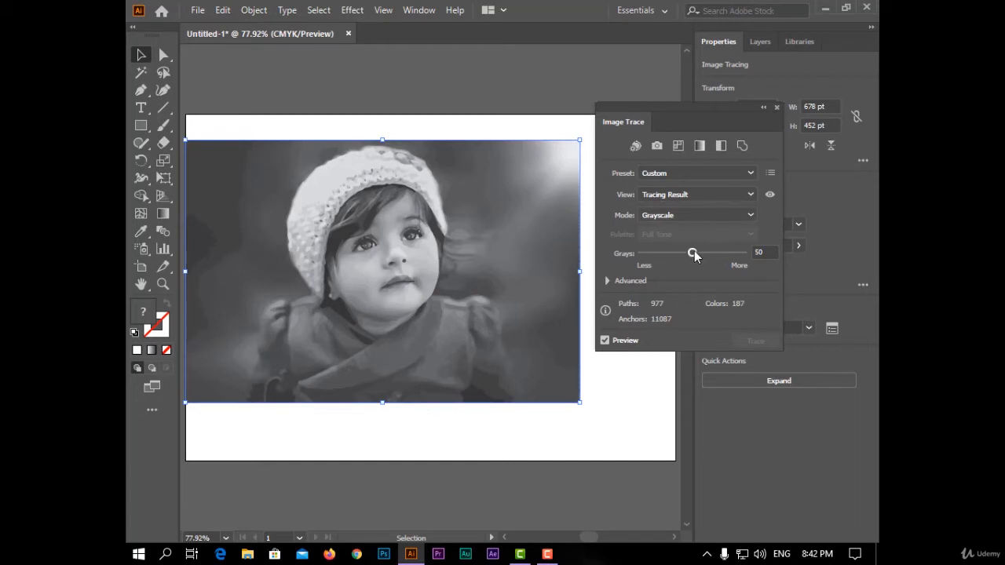
{"action": "left_click_drag", "start_coordinate": [692, 252], "coordinate": [706, 262]}
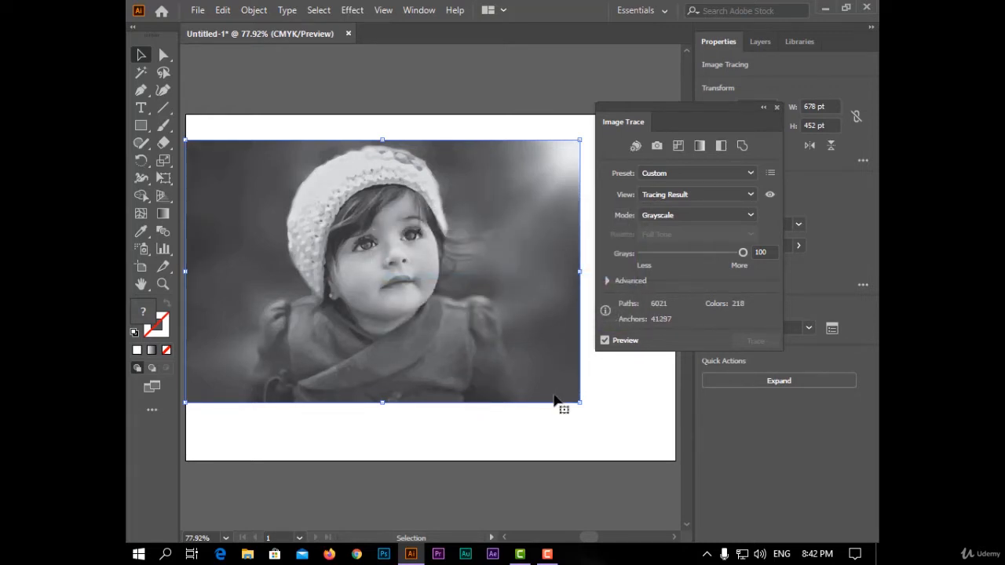
{"action": "left_click", "coordinate": [634, 401]}
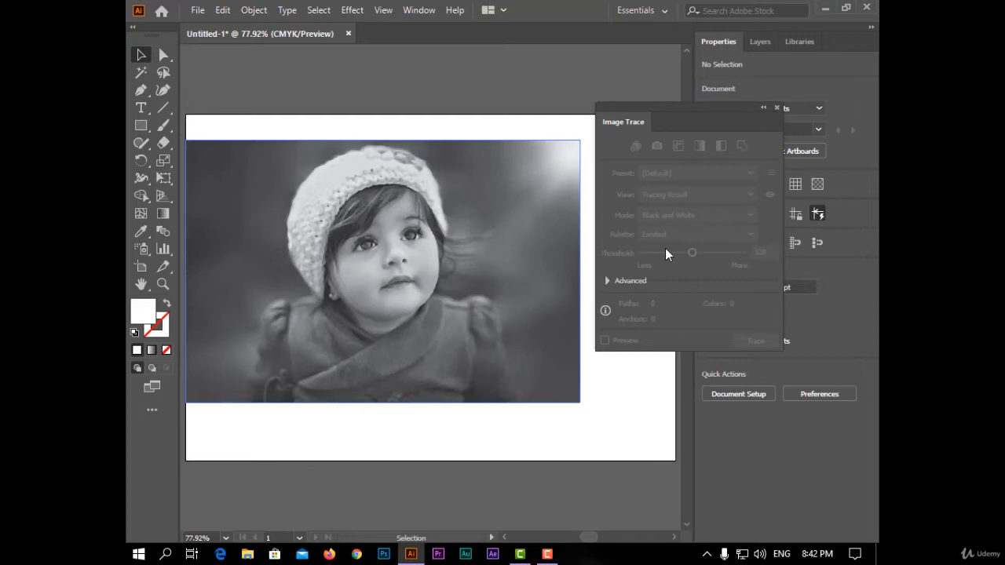
Reselect the traced photo and change its tracing mode to Black and White
{"action": "left_click", "coordinate": [560, 268]}
{"action": "left_click", "coordinate": [715, 216]}
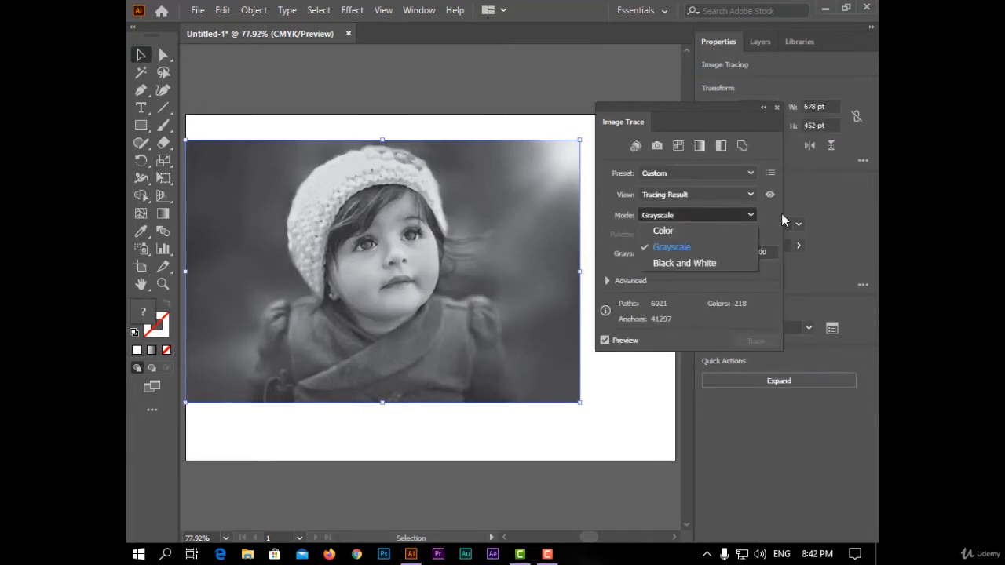
{"action": "left_click", "coordinate": [705, 264]}
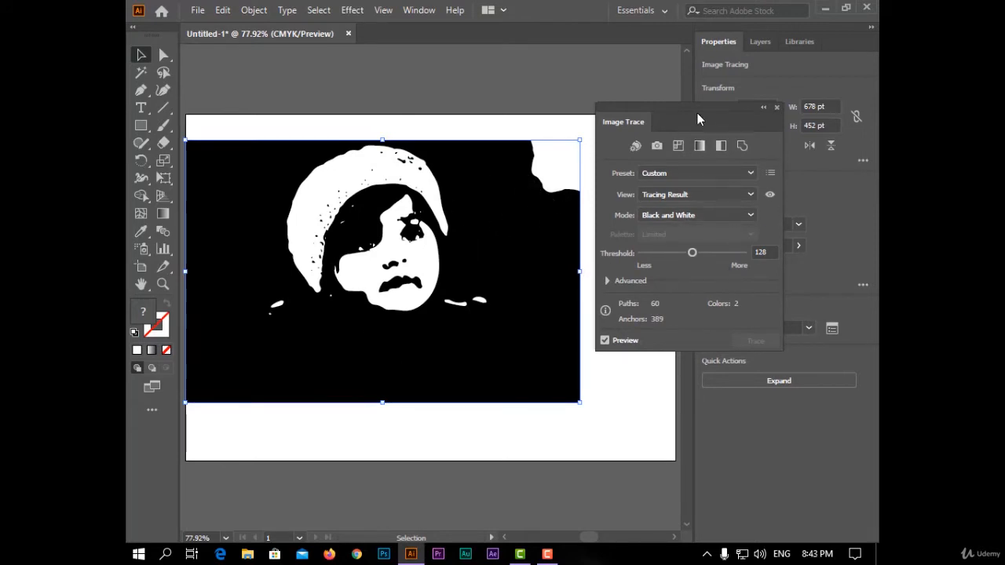
Reveal the advanced tracing options and try Snap Curves To Lines on and off for the black-and-white tracing
{"action": "left_click_drag", "start_coordinate": [697, 118], "coordinate": [708, 89]}
{"action": "left_click", "coordinate": [620, 252]}
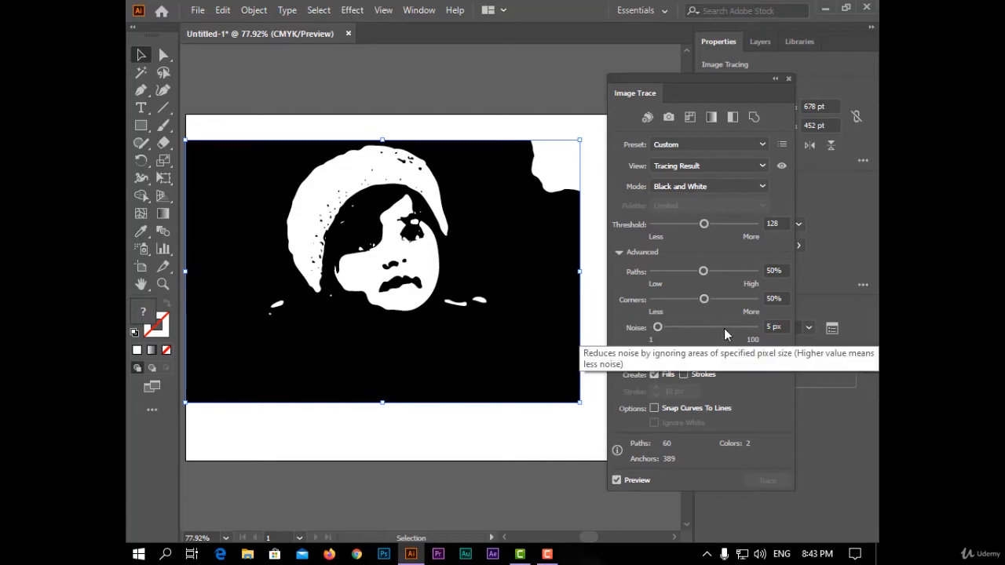
{"action": "left_click", "coordinate": [669, 73]}
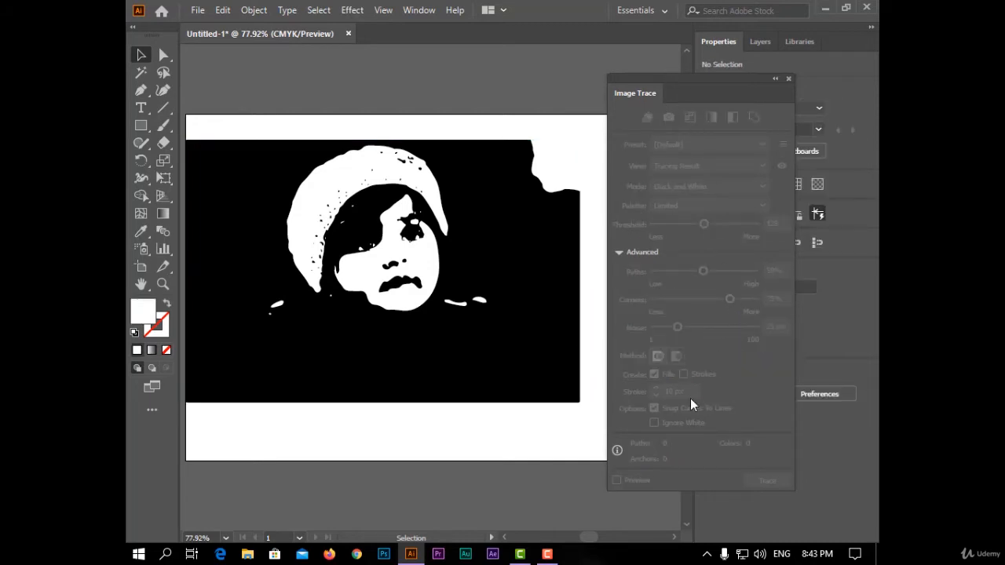
{"action": "left_click", "coordinate": [523, 262]}
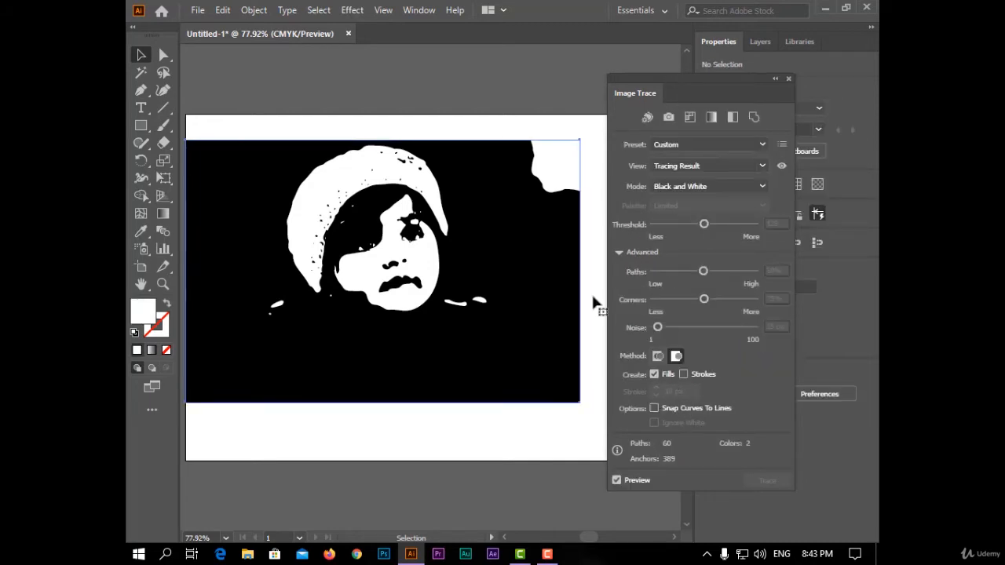
{"action": "left_click", "coordinate": [654, 408]}
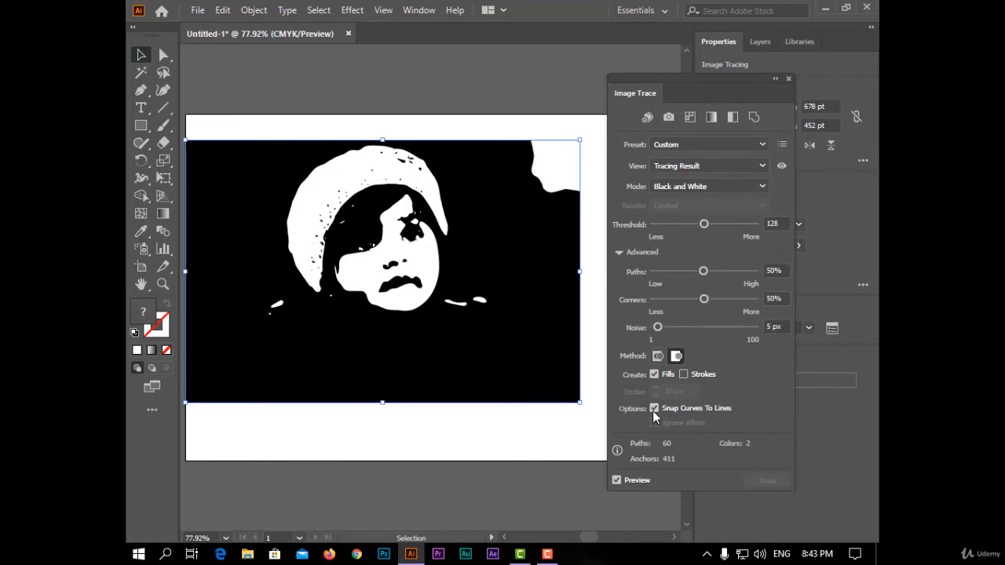
{"action": "left_click", "coordinate": [655, 408]}
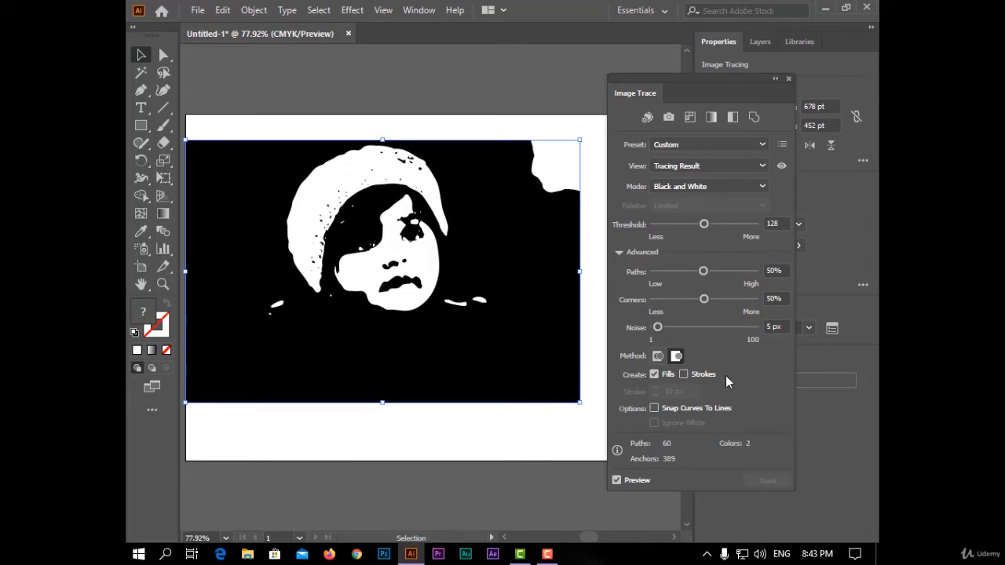
Return the photo's tracing to Color mode and collapse the advanced tracing options
{"action": "left_click", "coordinate": [742, 189]}
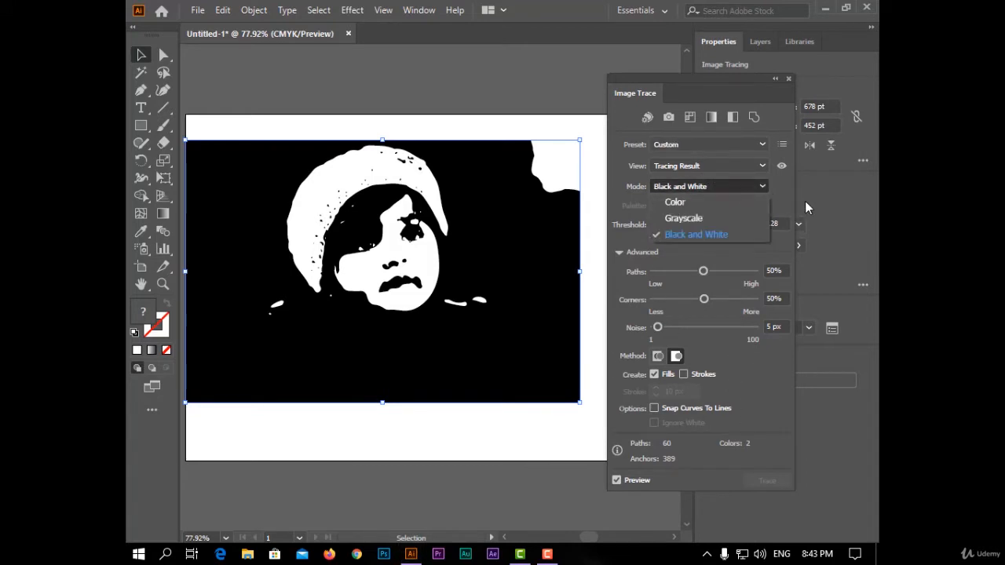
{"action": "left_click", "coordinate": [730, 204]}
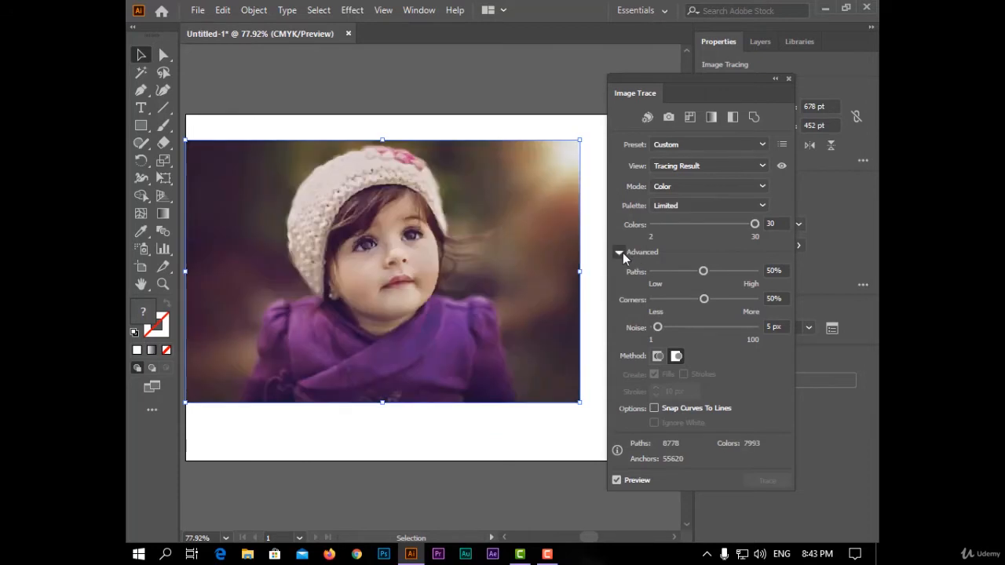
{"action": "left_click", "coordinate": [620, 252]}
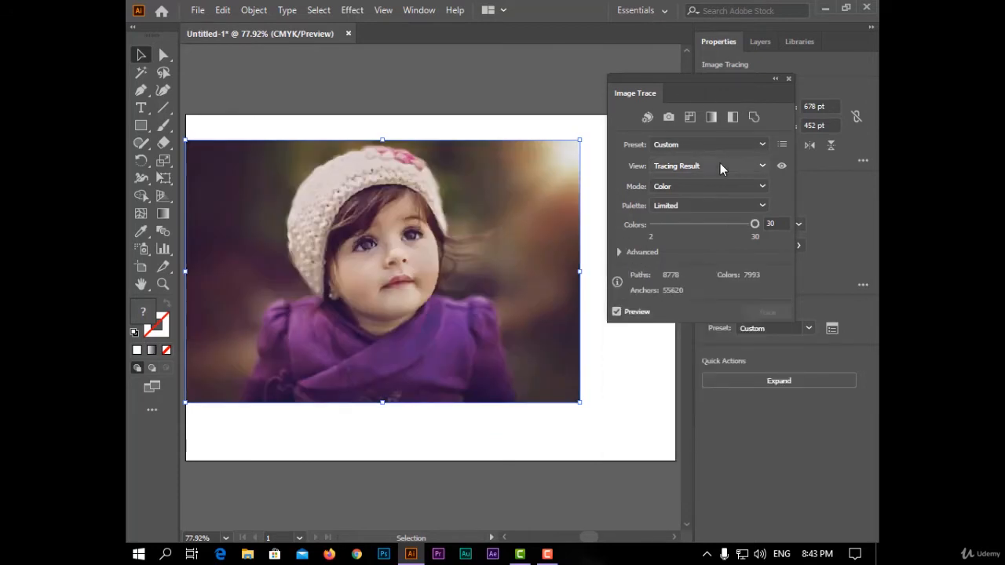
Apply the 16 Colors tracing preset to the photo
{"action": "left_click", "coordinate": [719, 166]}
{"action": "left_click", "coordinate": [634, 168]}
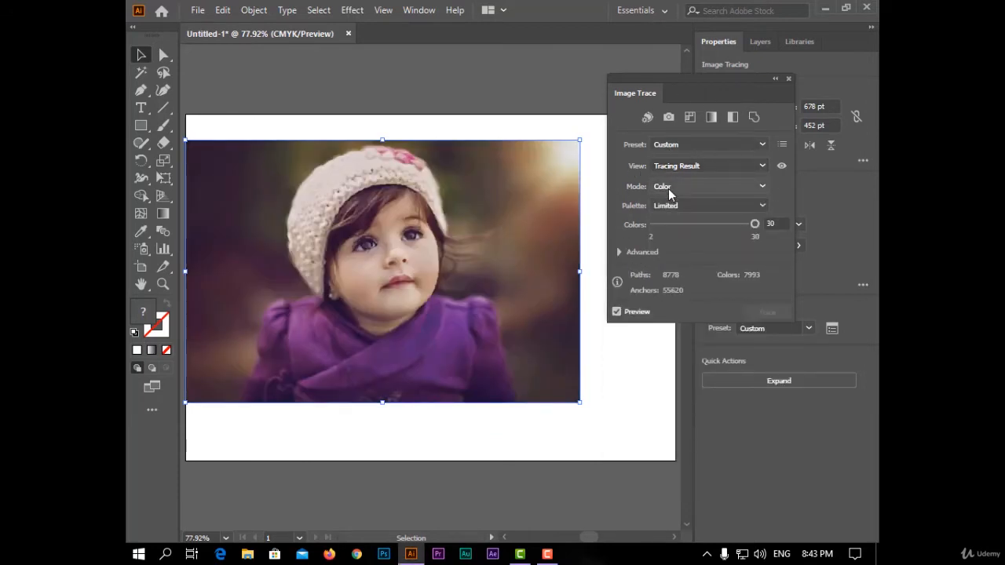
{"action": "left_click", "coordinate": [668, 189]}
{"action": "left_click", "coordinate": [677, 147]}
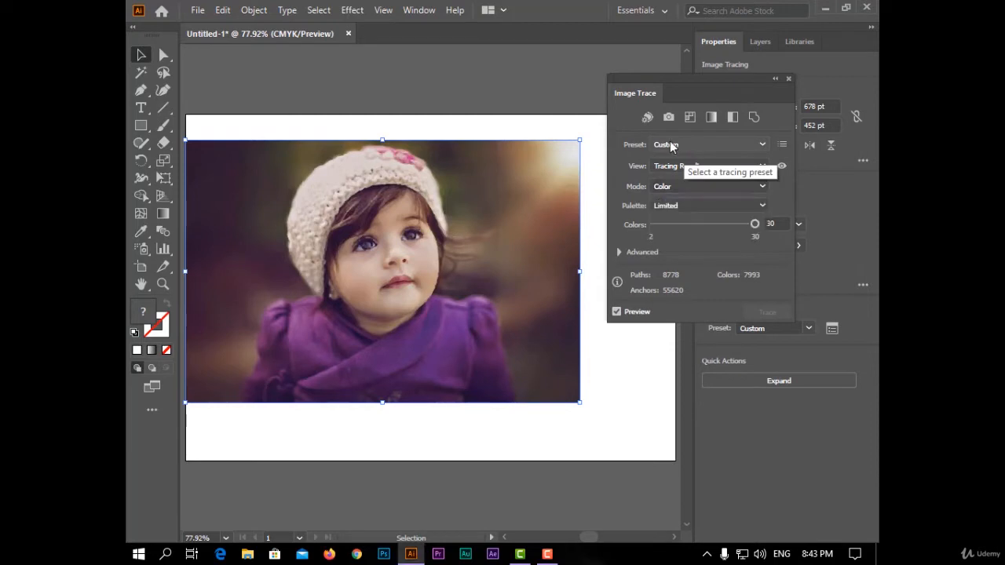
{"action": "left_click", "coordinate": [669, 145]}
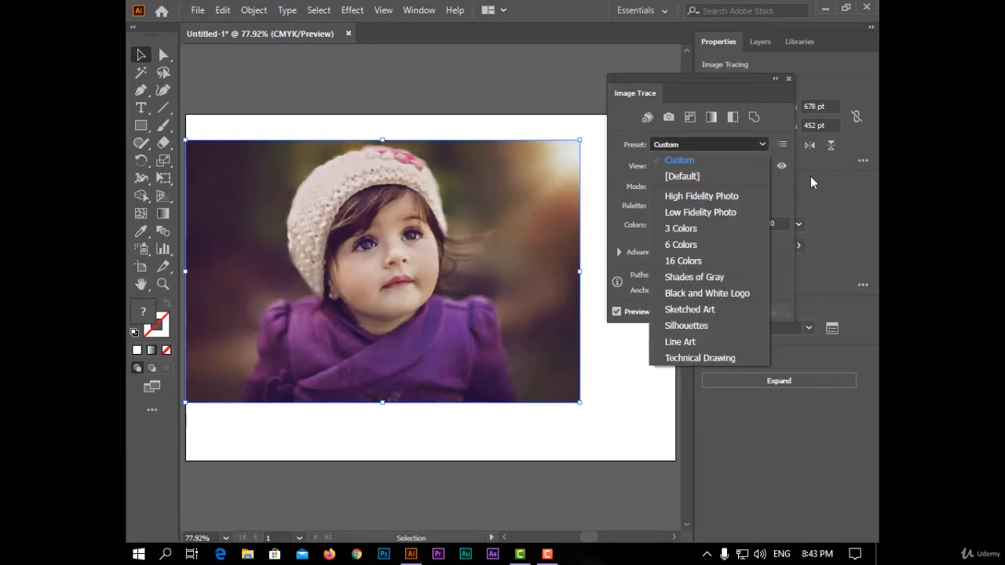
{"action": "left_click", "coordinate": [714, 261]}
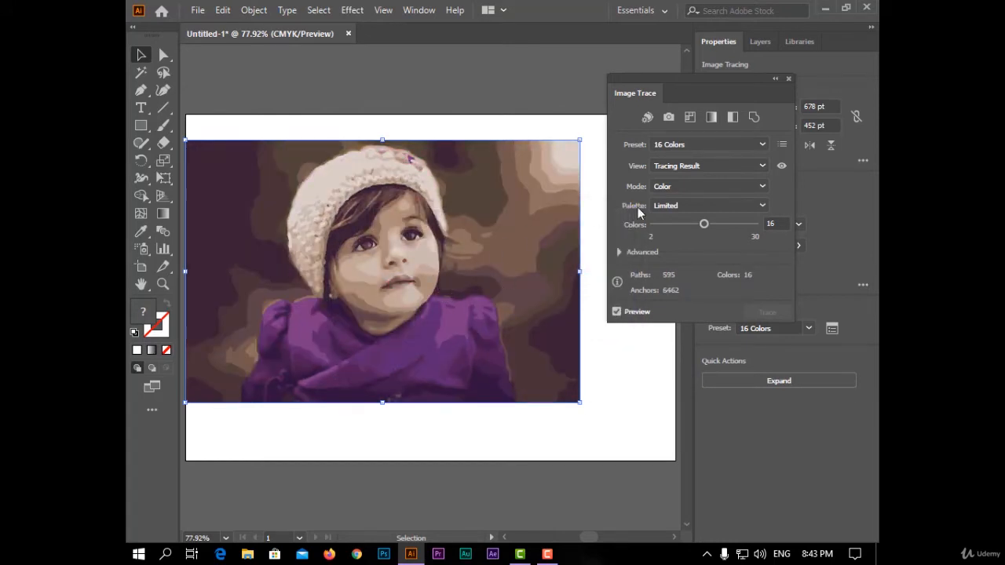
Set the photo tracing's limited palette to 20 colors, keeping the Image Trace settings clear of the artwork
{"action": "left_click_drag", "start_coordinate": [695, 83], "coordinate": [672, 94]}
{"action": "left_click", "coordinate": [690, 233]}
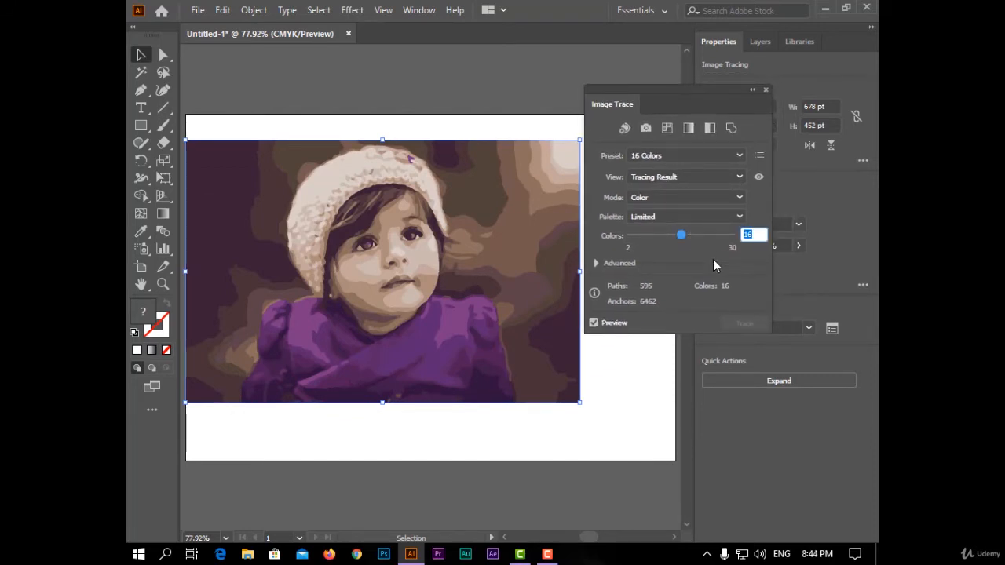
{"action": "type", "text": "20"}
{"action": "key", "text": "Return"}
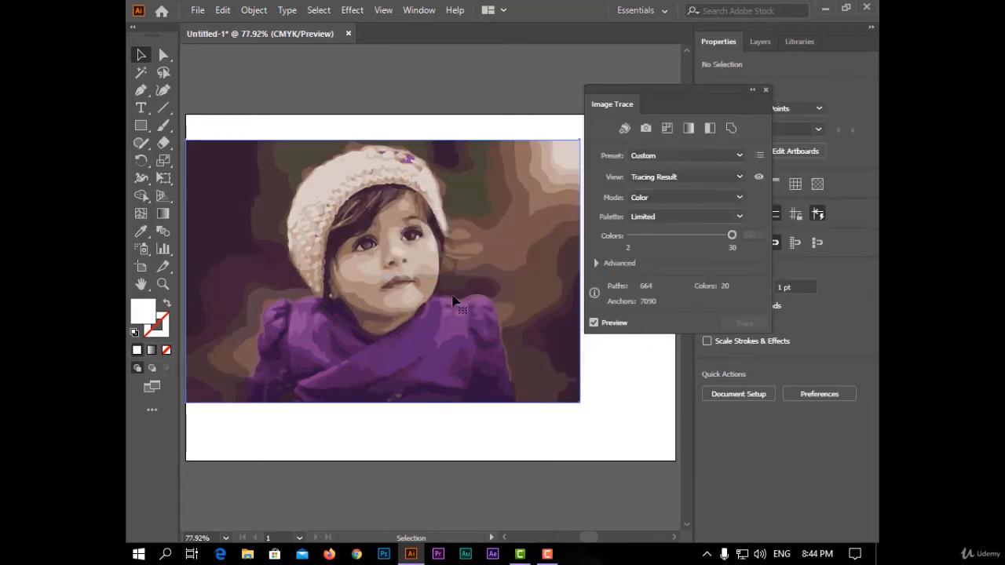
{"action": "left_click", "coordinate": [454, 301]}
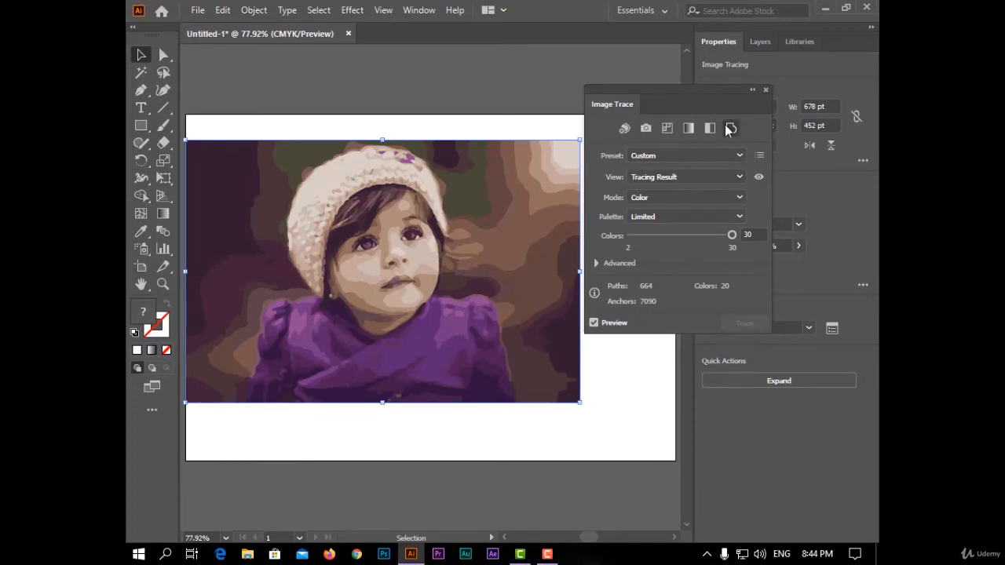
Delete the traced photo and place the "images" JPEG logo from the Desktop, positioning it on the artboard
{"action": "key", "text": "Delete"}
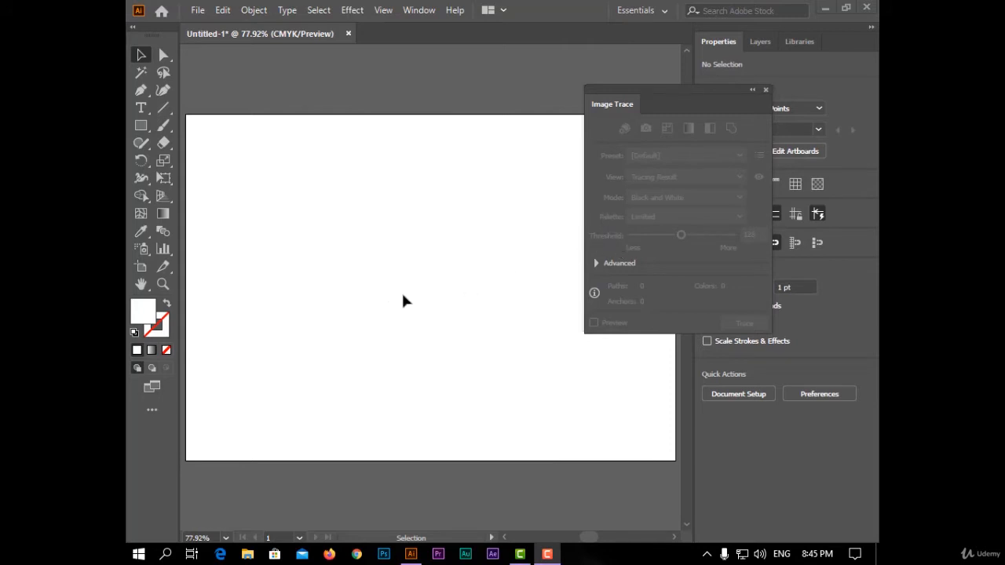
{"action": "left_click", "coordinate": [197, 10]}
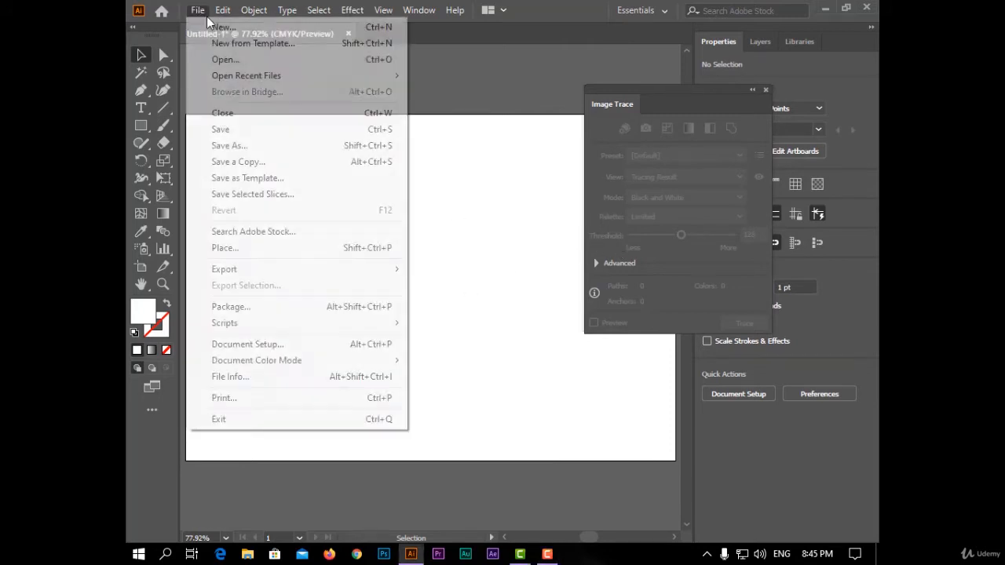
{"action": "left_click", "coordinate": [292, 248]}
{"action": "left_click", "coordinate": [407, 228]}
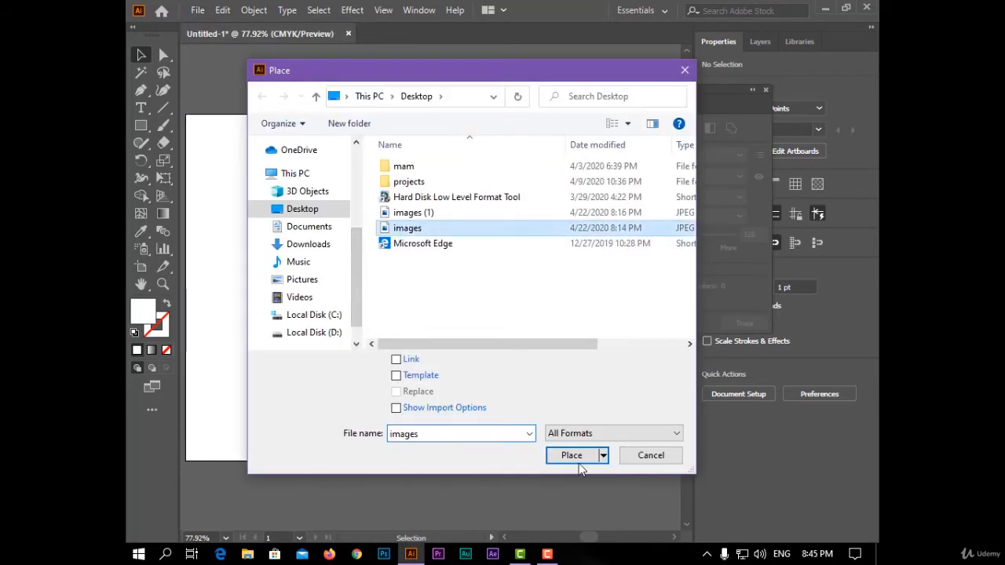
{"action": "left_click", "coordinate": [570, 463]}
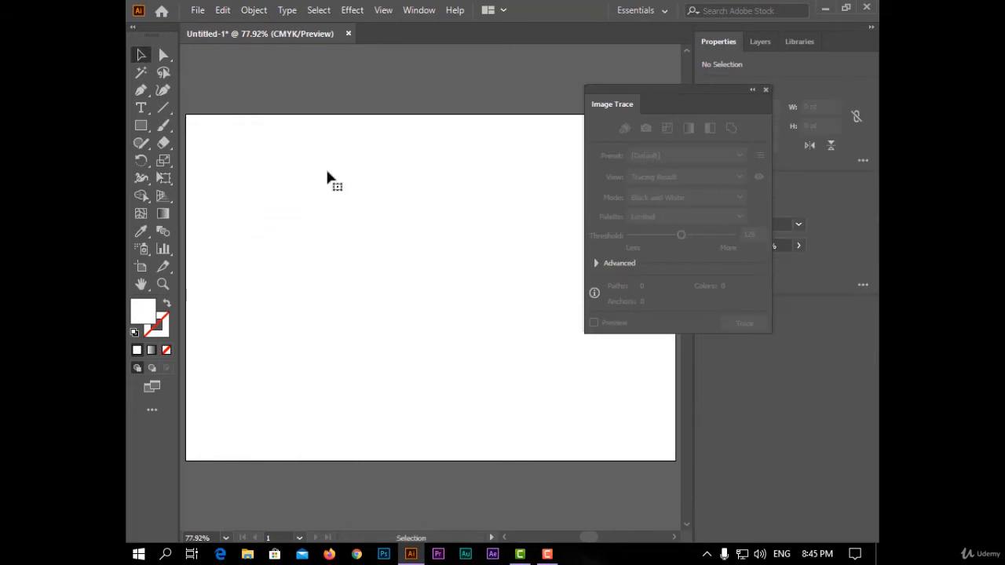
{"action": "left_click", "coordinate": [318, 165]}
{"action": "left_click_drag", "start_coordinate": [523, 347], "coordinate": [440, 305]}
{"action": "left_click", "coordinate": [598, 376]}
{"action": "left_click", "coordinate": [524, 299]}
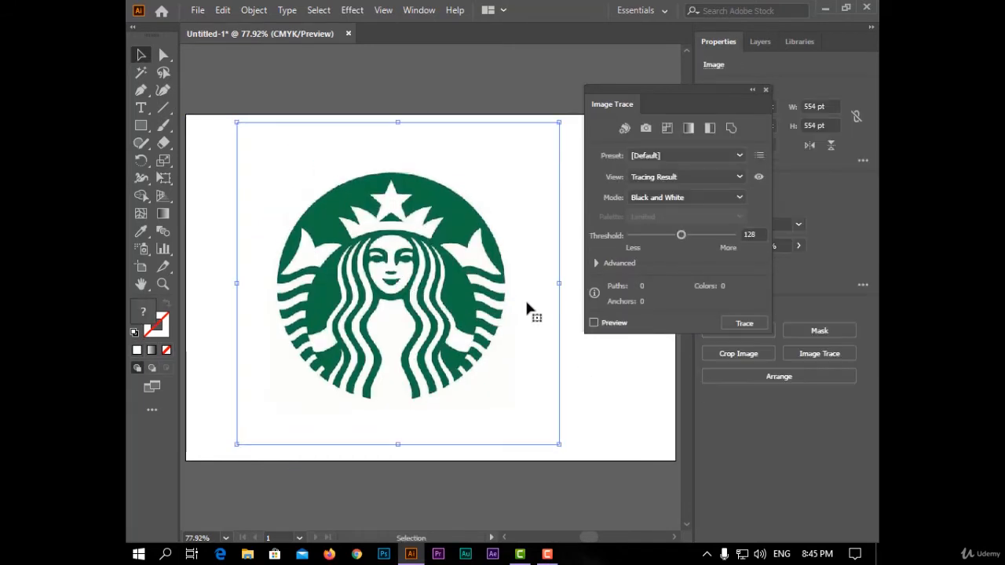
Trace the logo in Color mode with a Limited palette of 30 colors, previewing it and inspecting its edges up close
{"action": "left_click", "coordinate": [737, 197]}
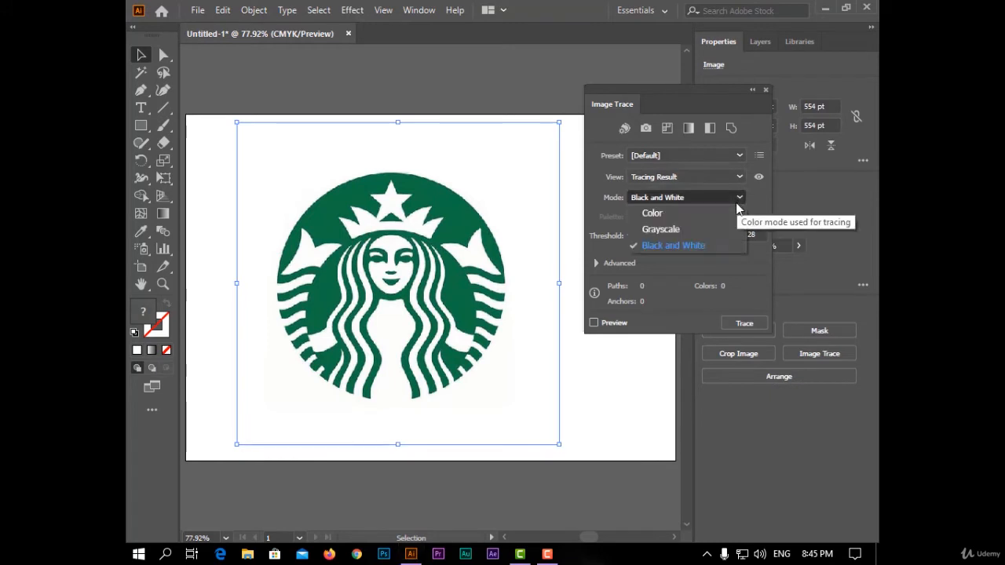
{"action": "left_click", "coordinate": [732, 212]}
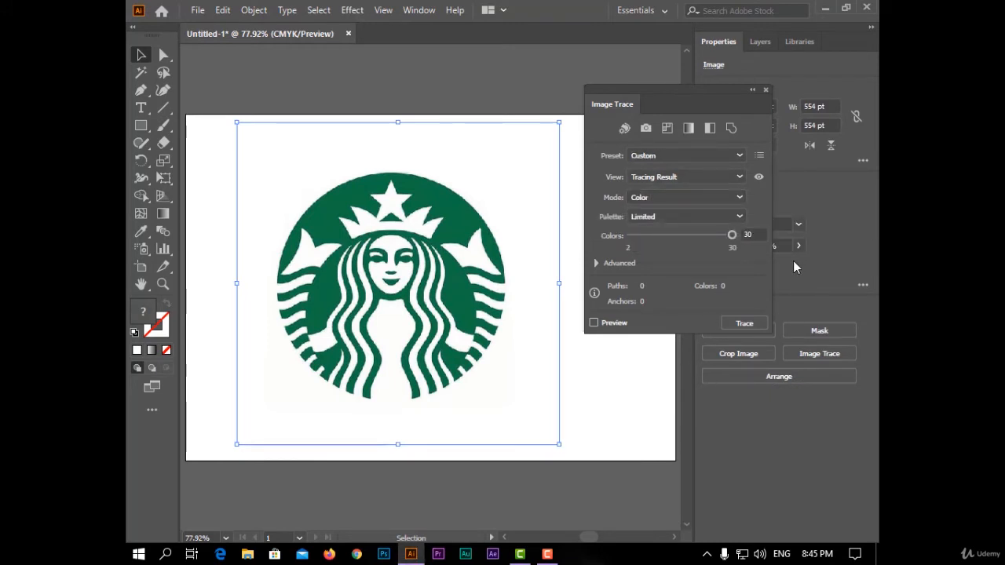
{"action": "left_click", "coordinate": [593, 322]}
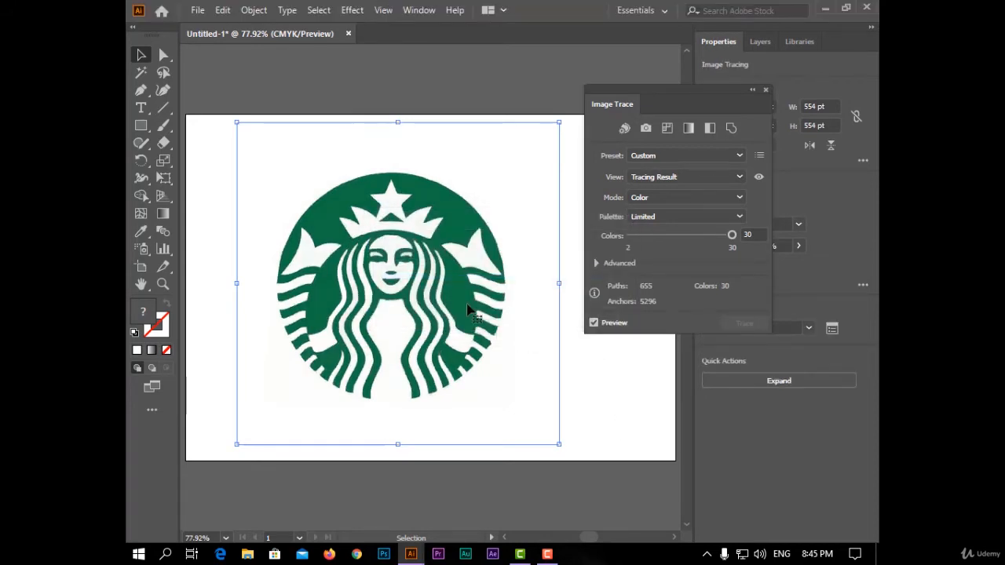
{"action": "scroll", "coordinate": [483, 314], "scroll_direction": "up", "scroll_amount": 3}
{"action": "scroll", "coordinate": [493, 336], "scroll_direction": "up", "scroll_amount": 2}
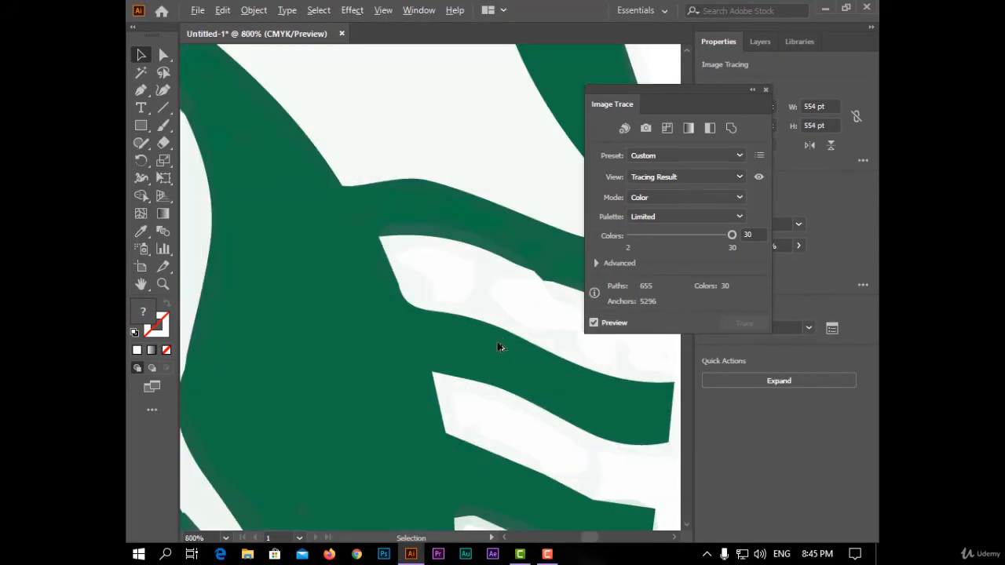
{"action": "scroll", "coordinate": [500, 345], "scroll_direction": "up", "scroll_amount": 1}
{"action": "scroll", "coordinate": [426, 354], "scroll_direction": "down", "scroll_amount": 1}
{"action": "scroll", "coordinate": [424, 354], "scroll_direction": "down", "scroll_amount": 4}
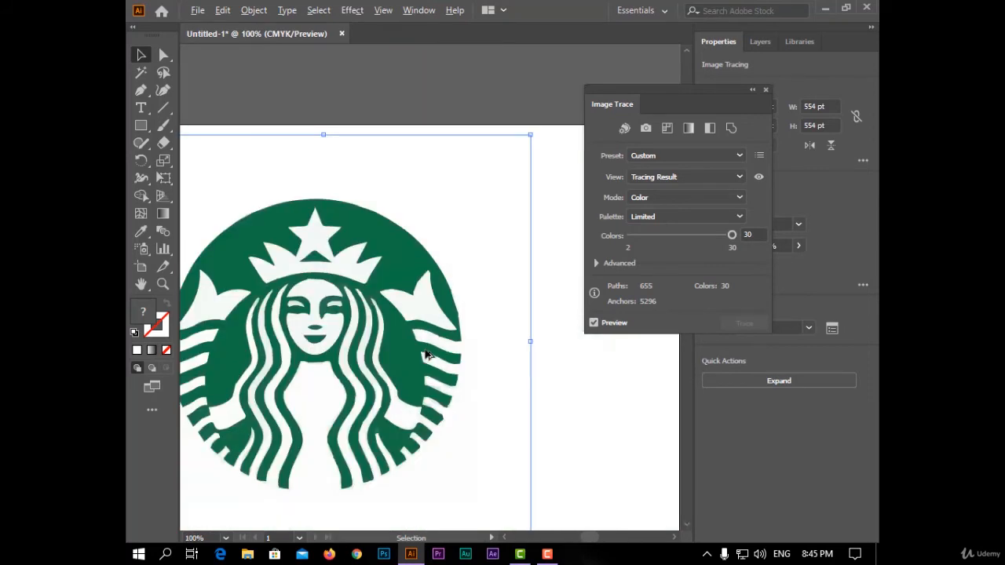
{"action": "key", "text": "ctrl+0"}
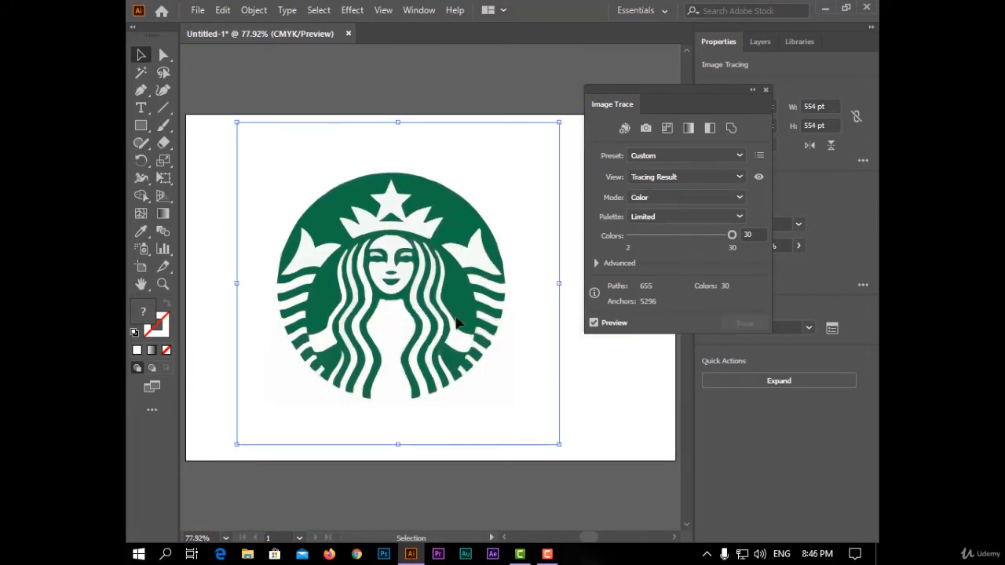
Expand the traced logo into vector paths with Object and Fill enabled
{"action": "left_click_drag", "start_coordinate": [676, 91], "coordinate": [657, 91]}
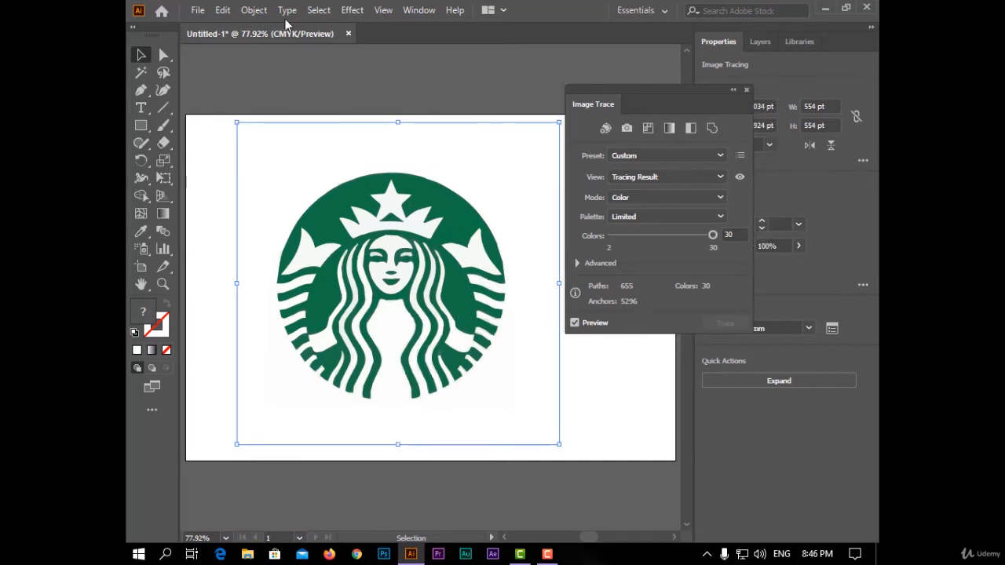
{"action": "left_click", "coordinate": [253, 10]}
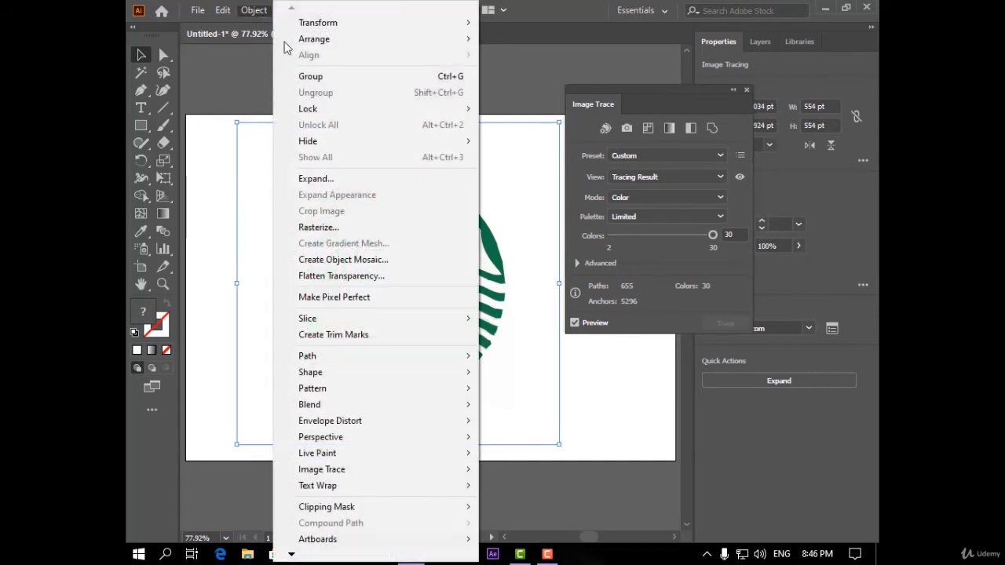
{"action": "left_click", "coordinate": [370, 182]}
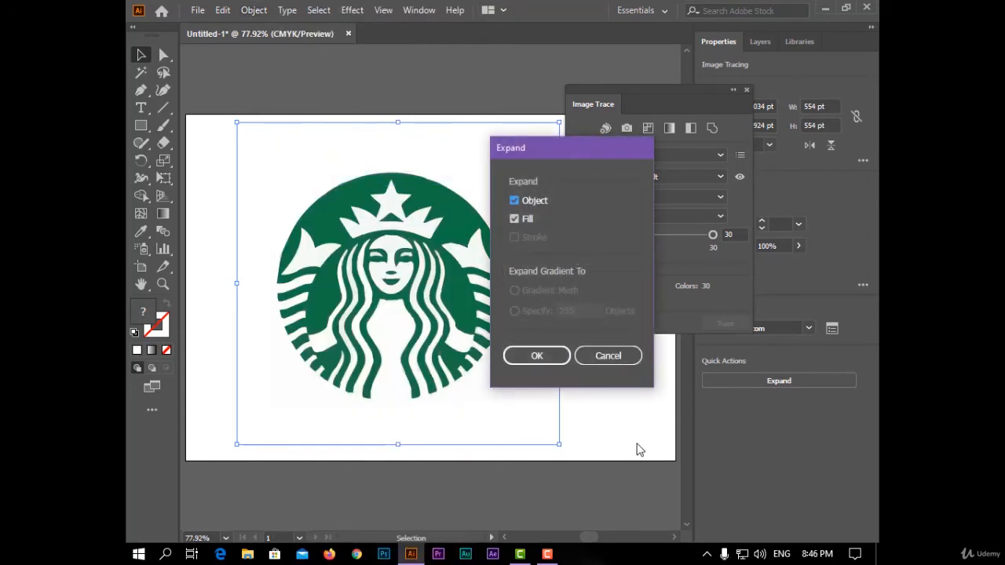
{"action": "left_click", "coordinate": [541, 356]}
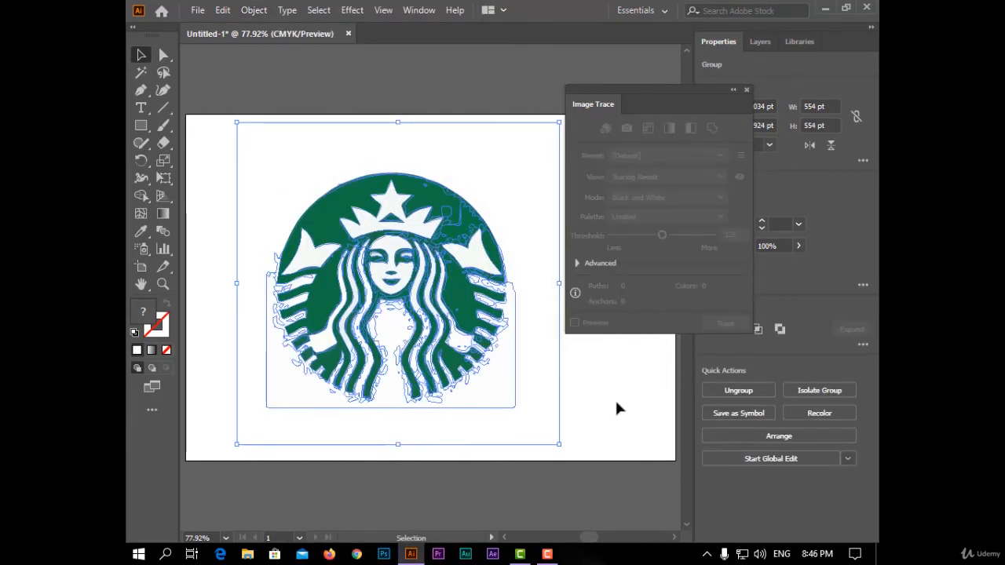
{"action": "left_click", "coordinate": [606, 382]}
Ungroup the expanded logo and move the artwork slightly toward the artboard's upper-left corner
{"action": "left_click", "coordinate": [348, 209]}
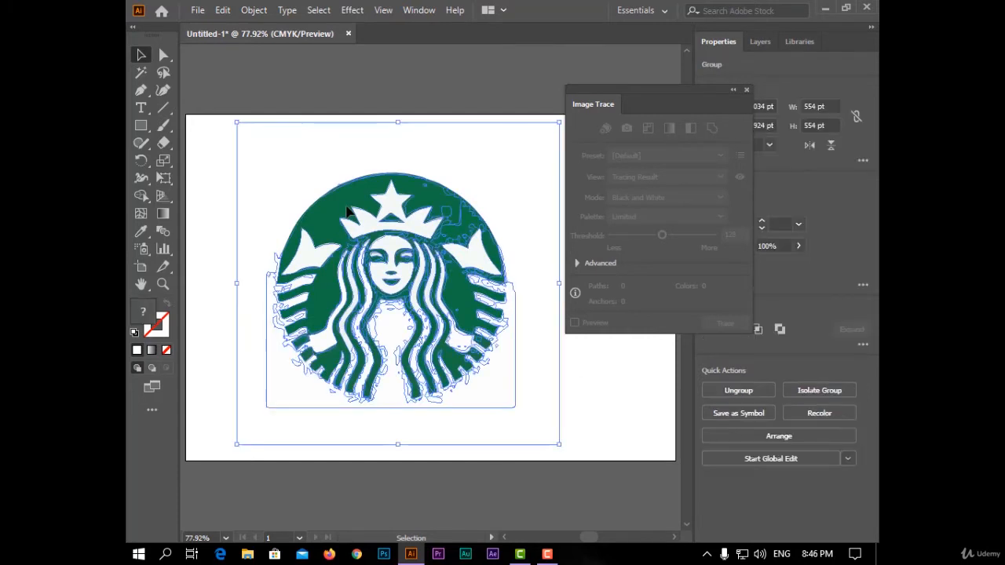
{"action": "right_click", "coordinate": [348, 209]}
{"action": "left_click", "coordinate": [484, 330]}
{"action": "left_click", "coordinate": [598, 387]}
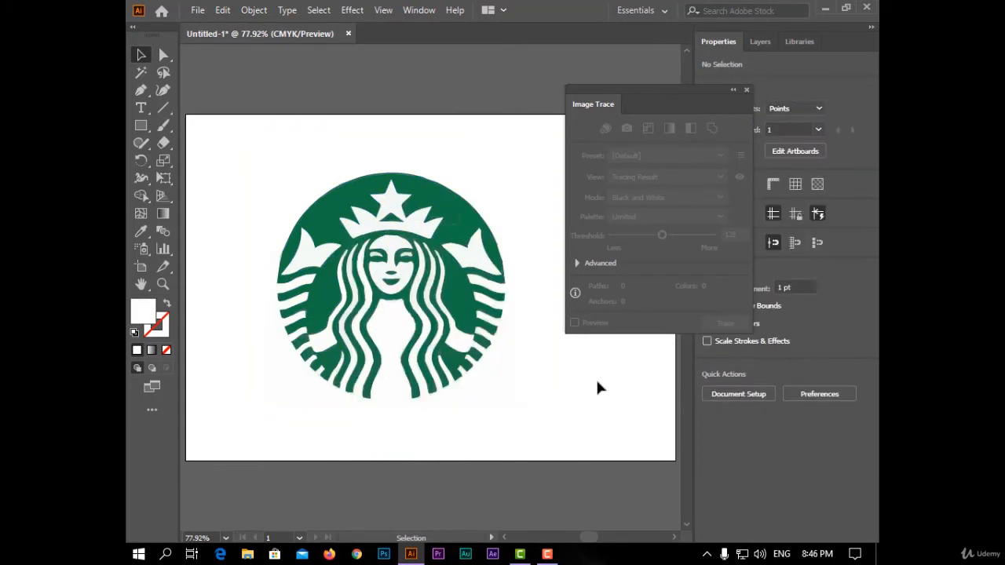
{"action": "left_click_drag", "start_coordinate": [312, 208], "coordinate": [293, 197]}
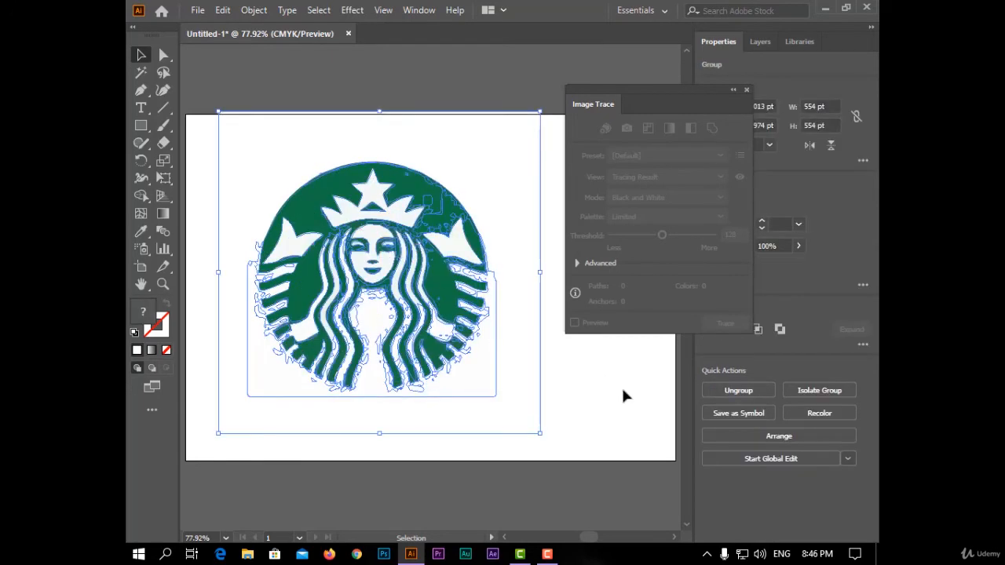
{"action": "left_click", "coordinate": [621, 386]}
{"action": "left_click", "coordinate": [337, 223]}
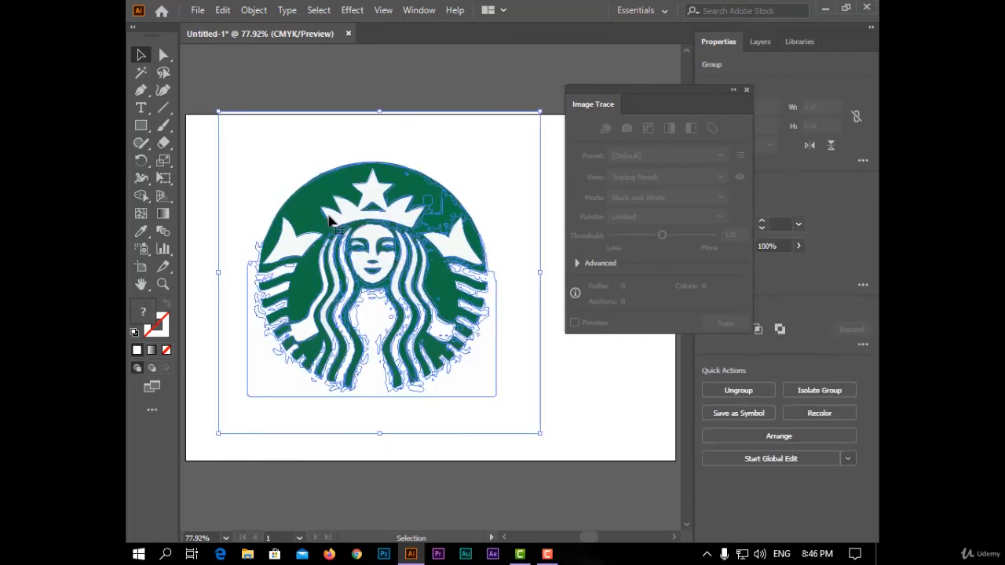
{"action": "left_click", "coordinate": [581, 379]}
Ungroup the remaining nested group of logo paths
{"action": "right_click", "coordinate": [301, 199]}
{"action": "left_click", "coordinate": [296, 244]}
{"action": "right_click", "coordinate": [296, 244]}
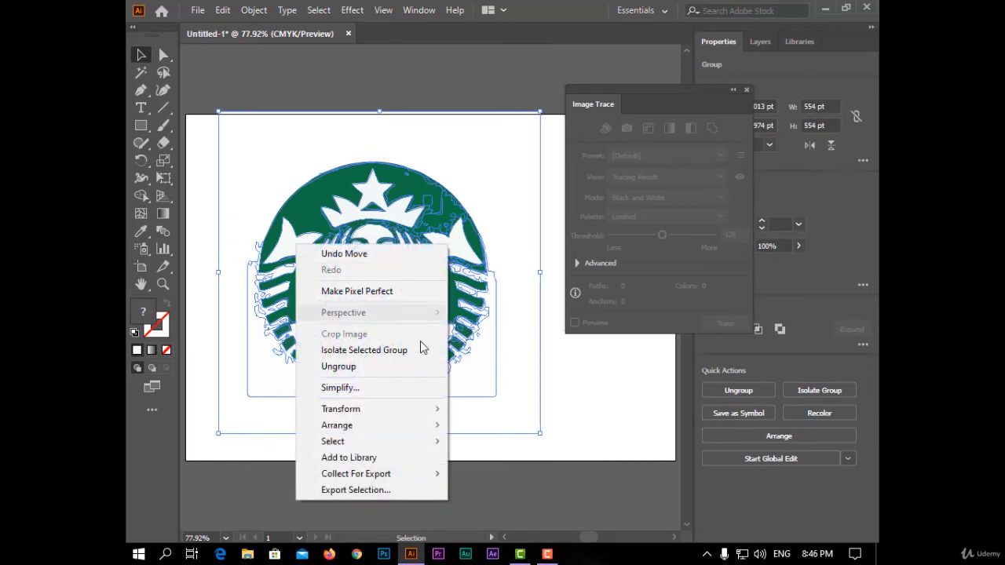
{"action": "left_click", "coordinate": [424, 367]}
{"action": "left_click", "coordinate": [598, 371]}
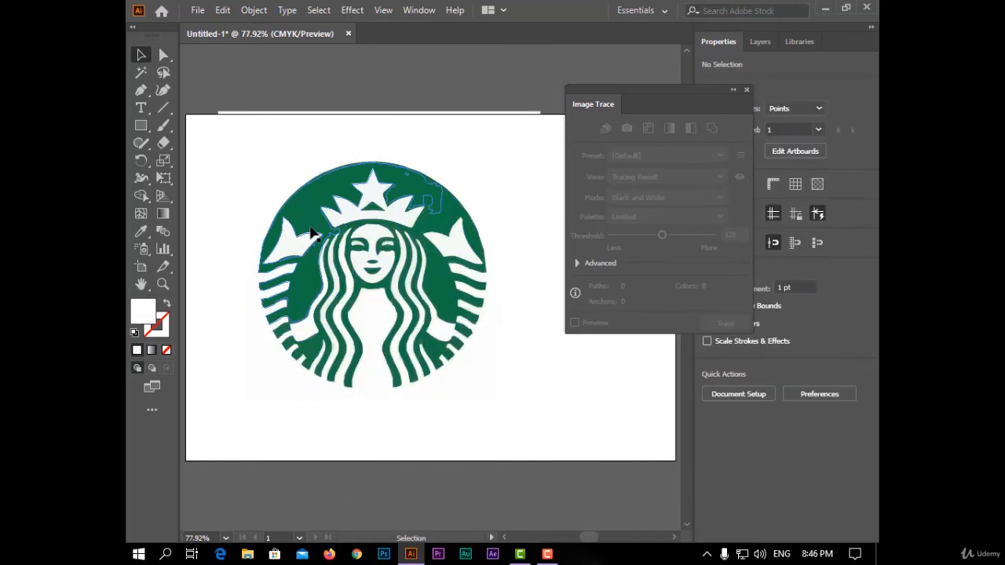
Try moving the large green shape out of the logo, and undo the move
{"action": "left_click", "coordinate": [313, 232]}
{"action": "left_click_drag", "start_coordinate": [310, 226], "coordinate": [266, 168]}
{"action": "key", "text": "ctrl+z"}
{"action": "key", "text": "ctrl+z"}
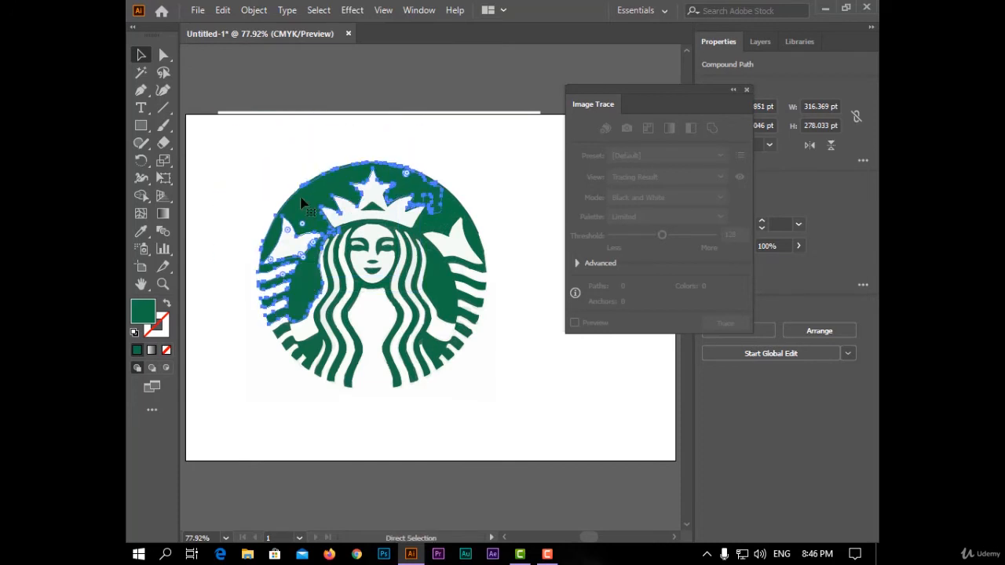
{"action": "left_click", "coordinate": [530, 355]}
{"action": "left_click", "coordinate": [549, 365]}
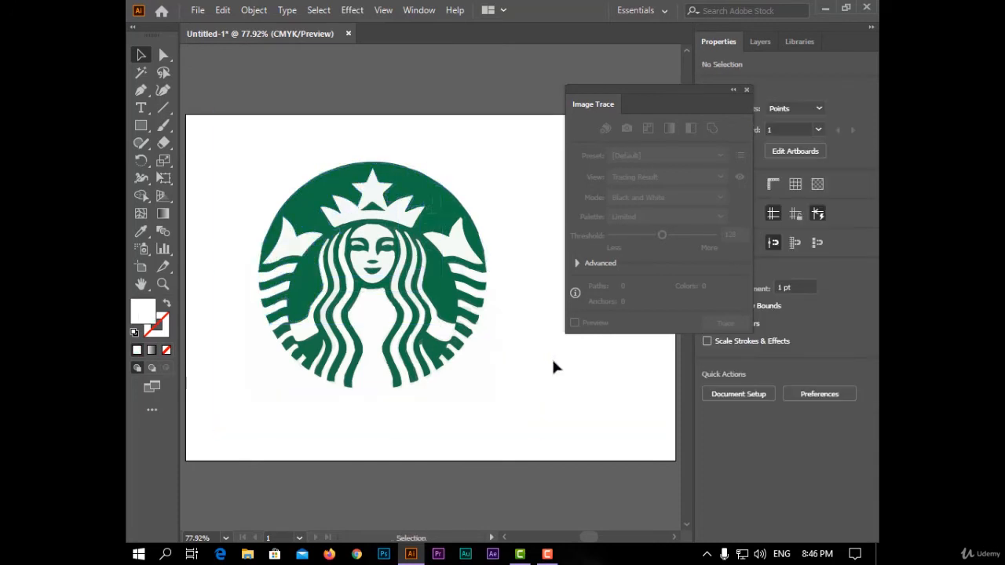
{"action": "left_click", "coordinate": [474, 365]}
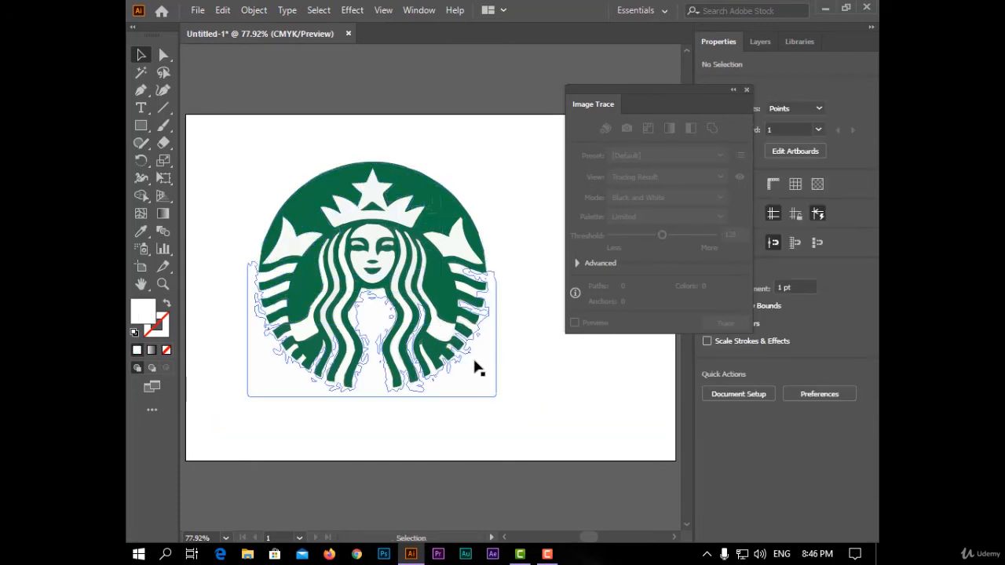
{"action": "left_click", "coordinate": [529, 373]}
Fill all the logo's paths with red, hex BA3131
{"action": "left_click_drag", "start_coordinate": [494, 149], "coordinate": [242, 412]}
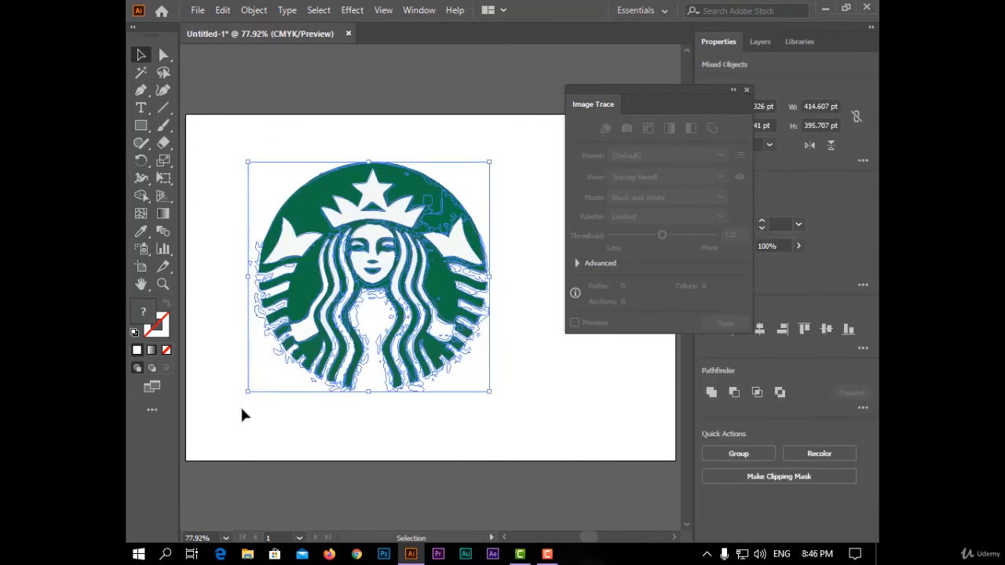
{"action": "double_click", "coordinate": [147, 314]}
{"action": "left_click", "coordinate": [626, 227]}
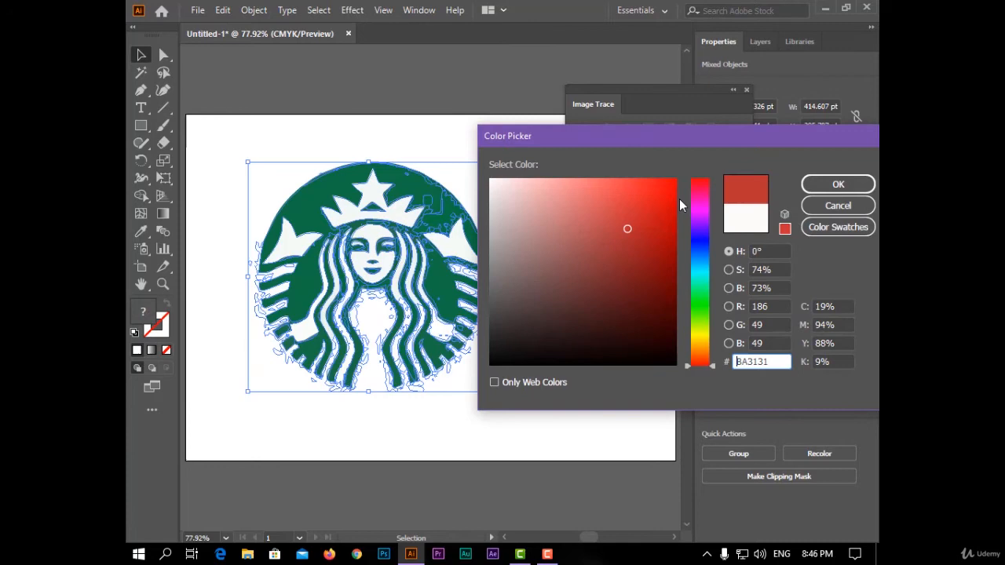
{"action": "left_click", "coordinate": [837, 183]}
{"action": "left_click", "coordinate": [561, 359]}
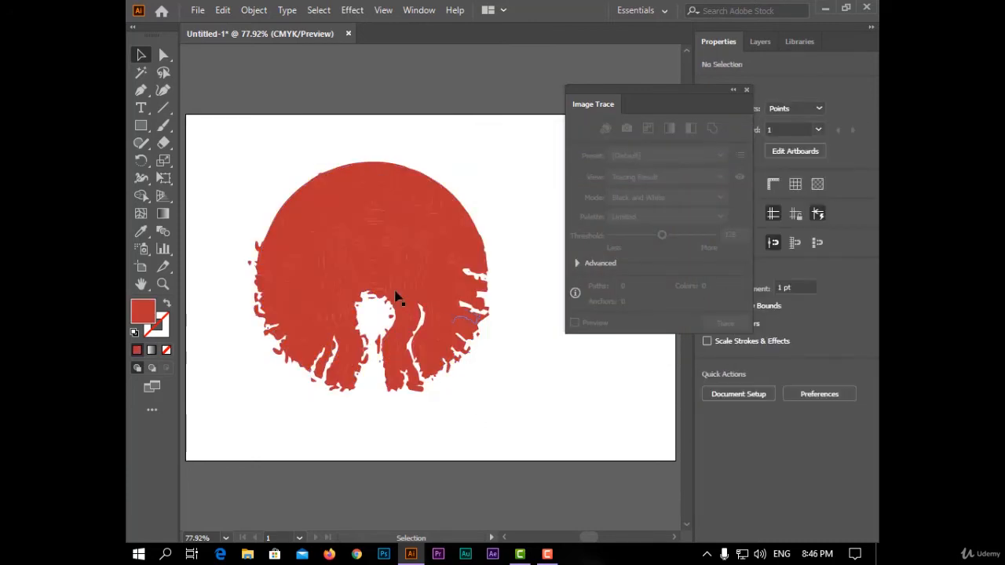
Apply a black stroke with a weight of 5 pt to all the logo's paths
{"action": "left_click", "coordinate": [370, 258]}
{"action": "mouse_move", "coordinate": [509, 154]}
{"action": "left_mouse_down"}
{"action": "mouse_move", "coordinate": [249, 330]}
{"action": "mouse_move", "coordinate": [197, 392]}
{"action": "left_mouse_up"}
{"action": "left_click", "coordinate": [167, 330]}
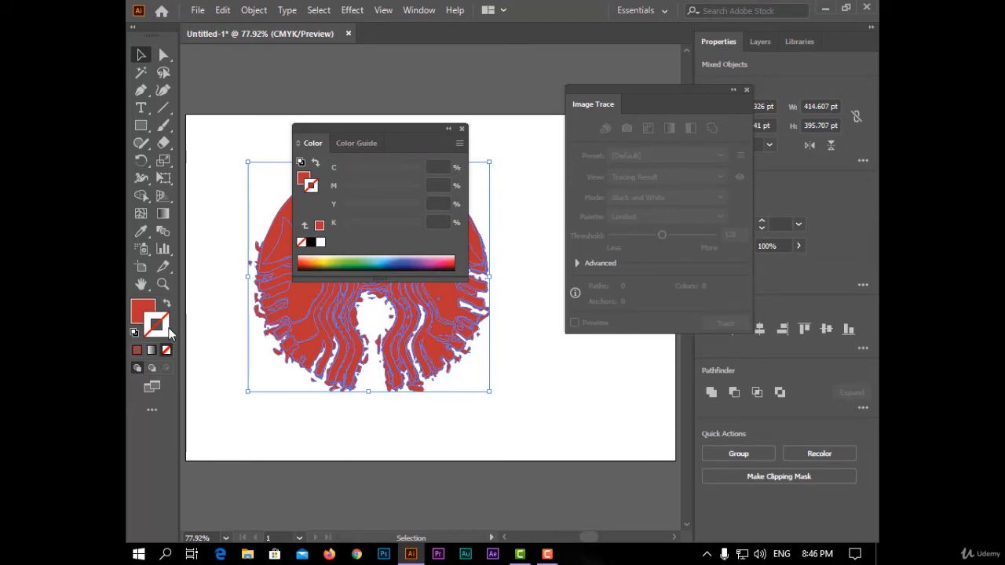
{"action": "left_click", "coordinate": [312, 242]}
{"action": "left_click", "coordinate": [462, 128]}
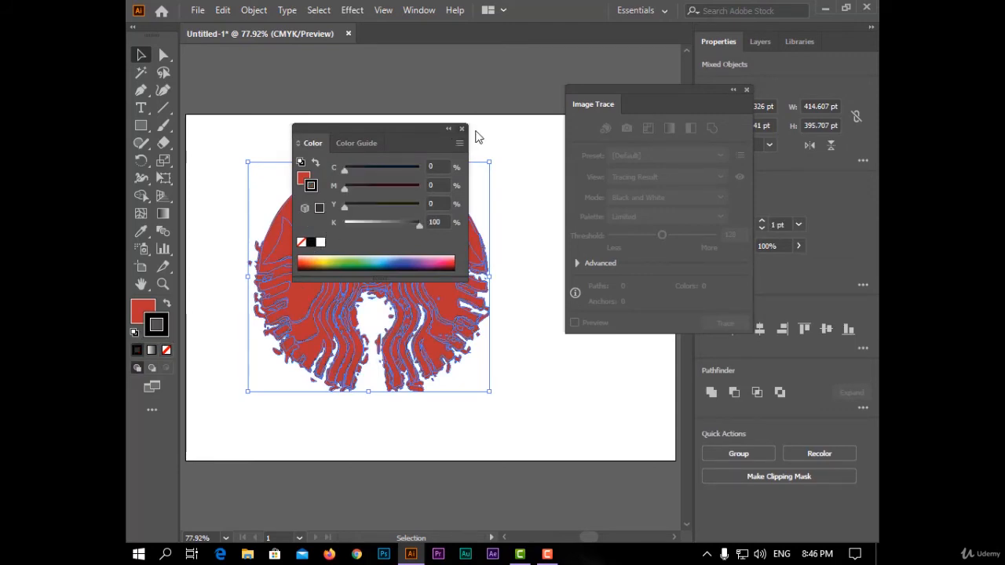
{"action": "left_click", "coordinate": [762, 221]}
{"action": "left_click", "coordinate": [761, 221]}
{"action": "left_click", "coordinate": [761, 220]}
{"action": "left_click", "coordinate": [761, 221]}
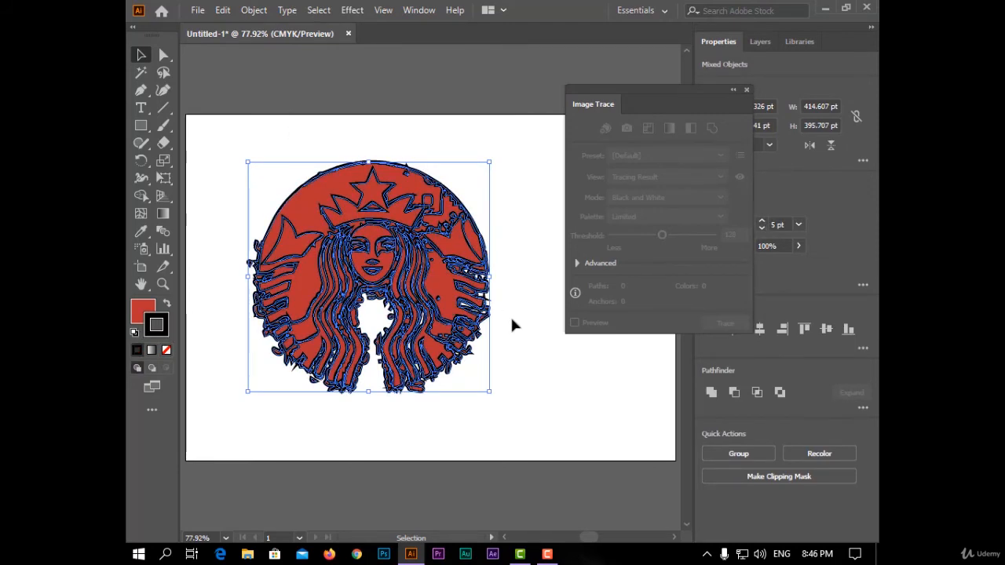
{"action": "left_click", "coordinate": [510, 315]}
{"action": "mouse_move", "coordinate": [513, 166]}
{"action": "left_mouse_down"}
{"action": "mouse_move", "coordinate": [222, 398]}
{"action": "mouse_move", "coordinate": [235, 404]}
{"action": "left_mouse_up"}
{"action": "left_click", "coordinate": [330, 409]}
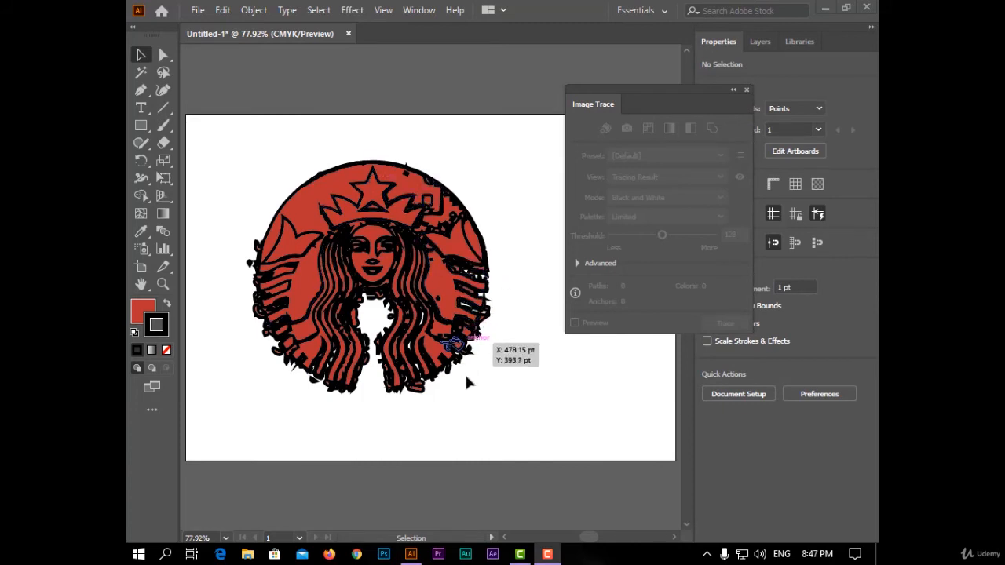
Undo the stroke, fill, ungrouping, move and expansion to restore the logo as a live image tracing
{"action": "key", "text": "a"}
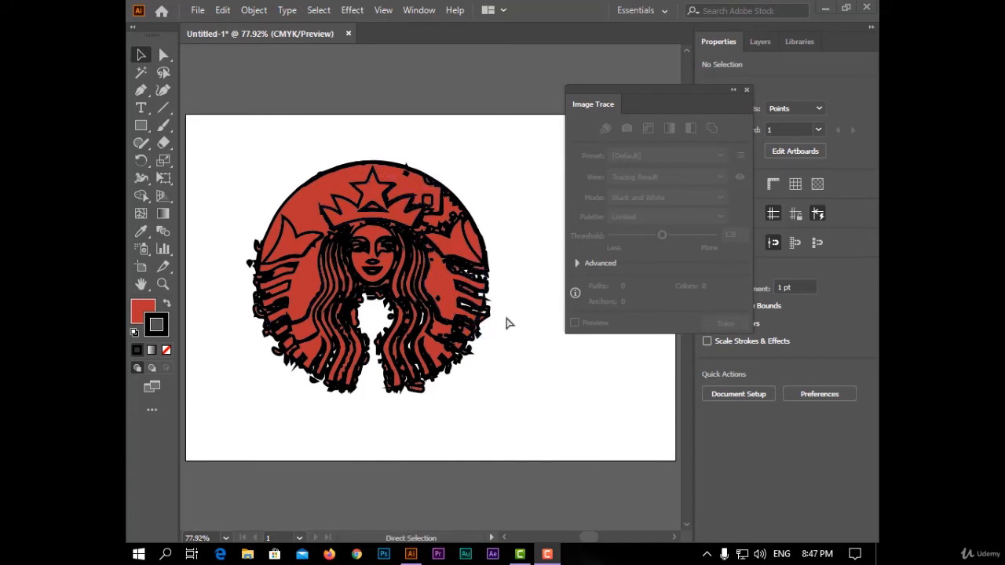
{"action": "key", "text": "ctrl+a"}
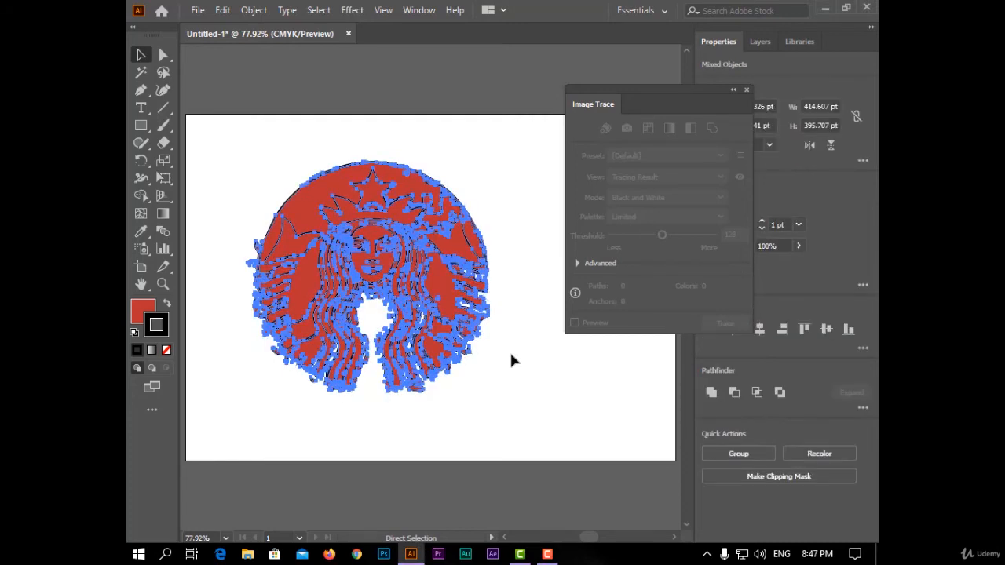
{"action": "key", "text": "ctrl+z"}
{"action": "key", "text": "ctrl+g"}
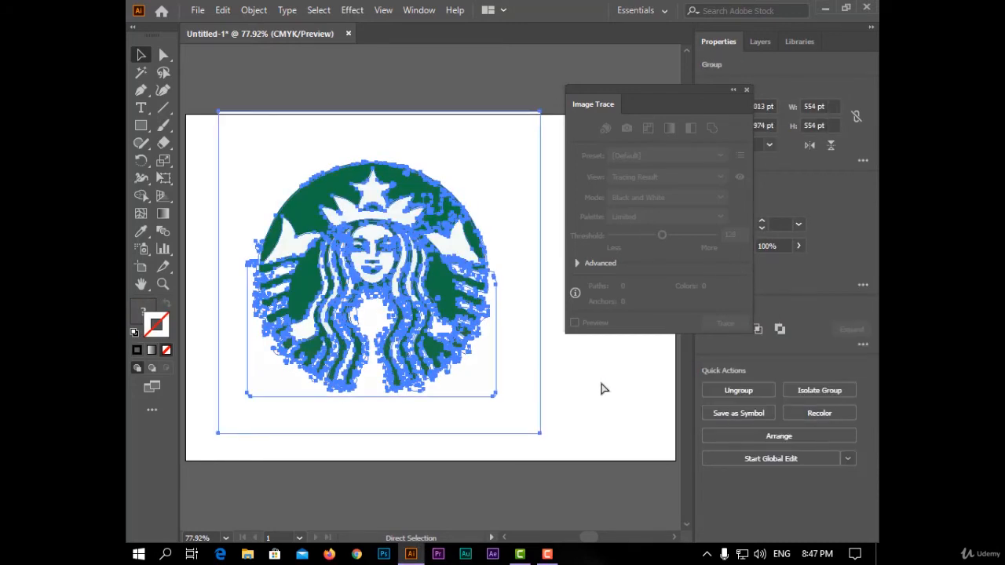
{"action": "key", "text": "ctrl+z"}
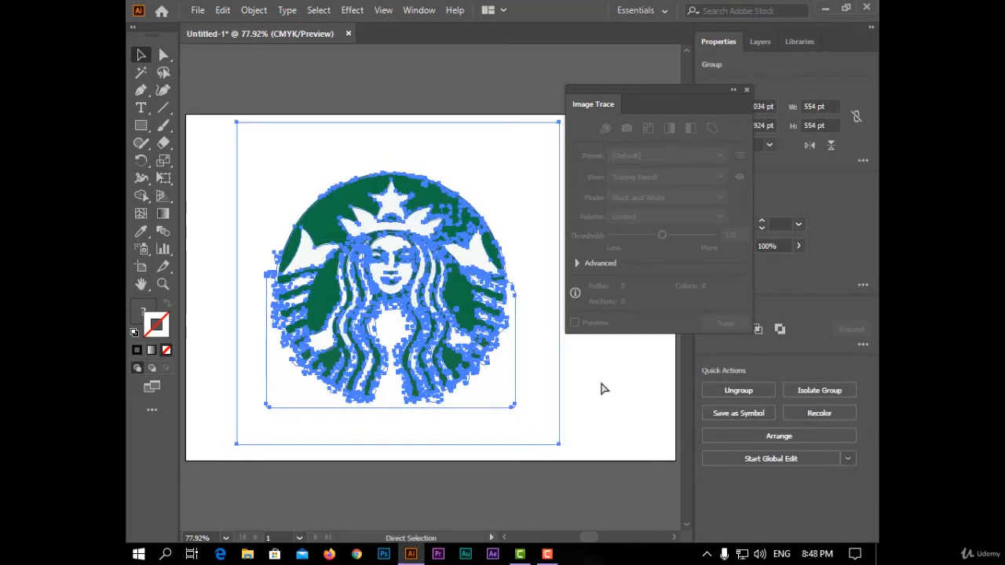
{"action": "key", "text": "ctrl+z"}
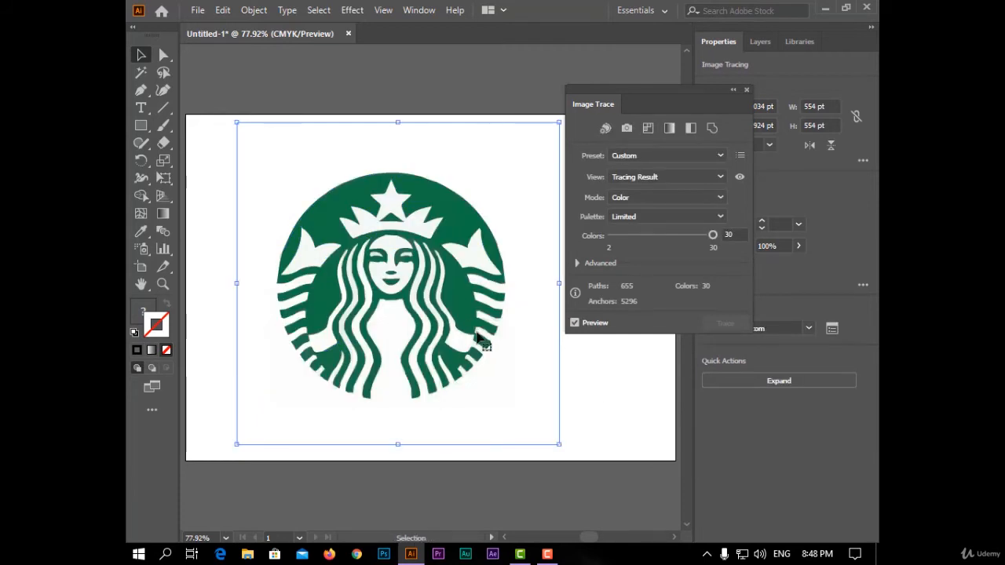
Enable Ignore White in the logo's advanced tracing options, keeping Preview on
{"action": "left_click", "coordinate": [577, 263]}
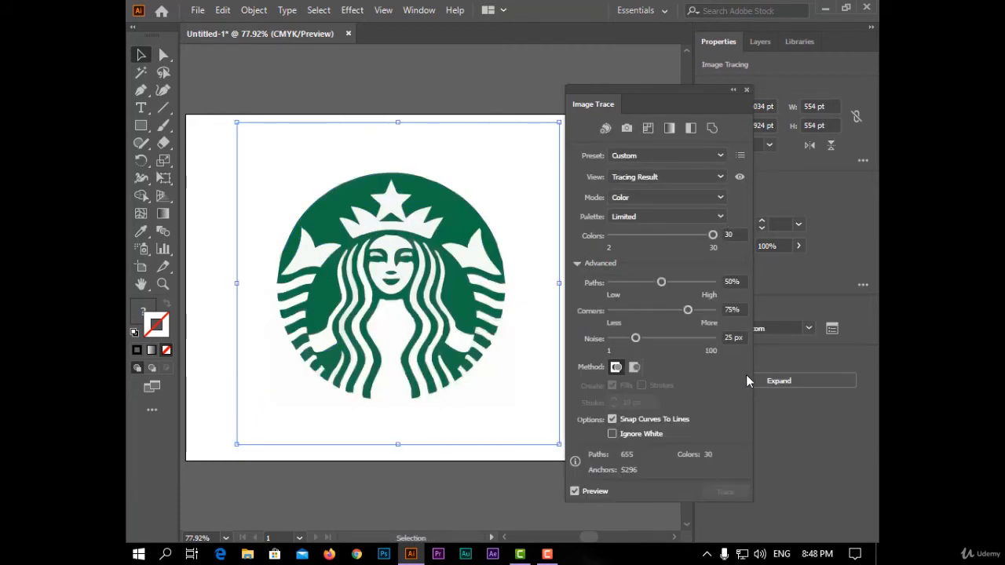
{"action": "left_click", "coordinate": [576, 490]}
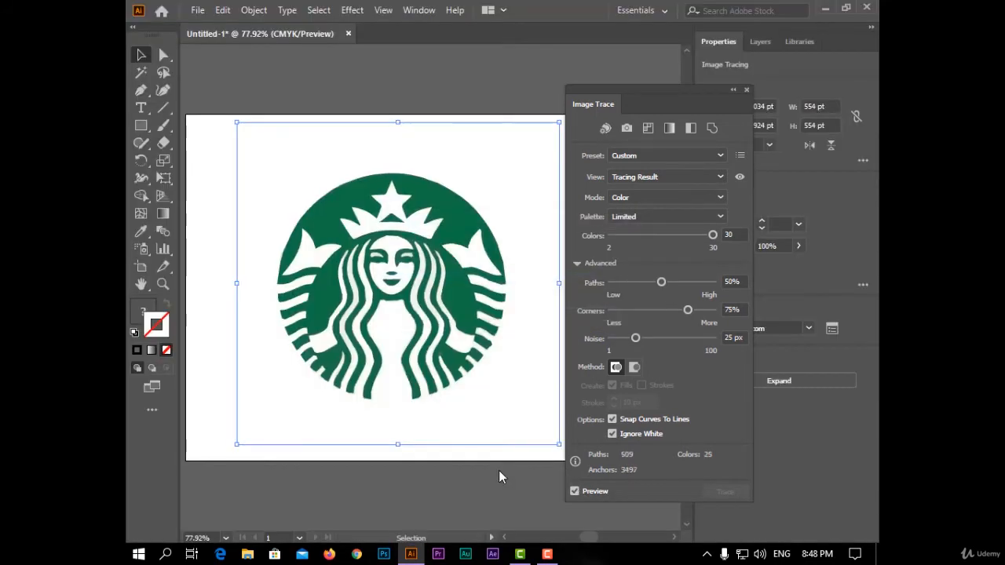
{"action": "left_click", "coordinate": [502, 488]}
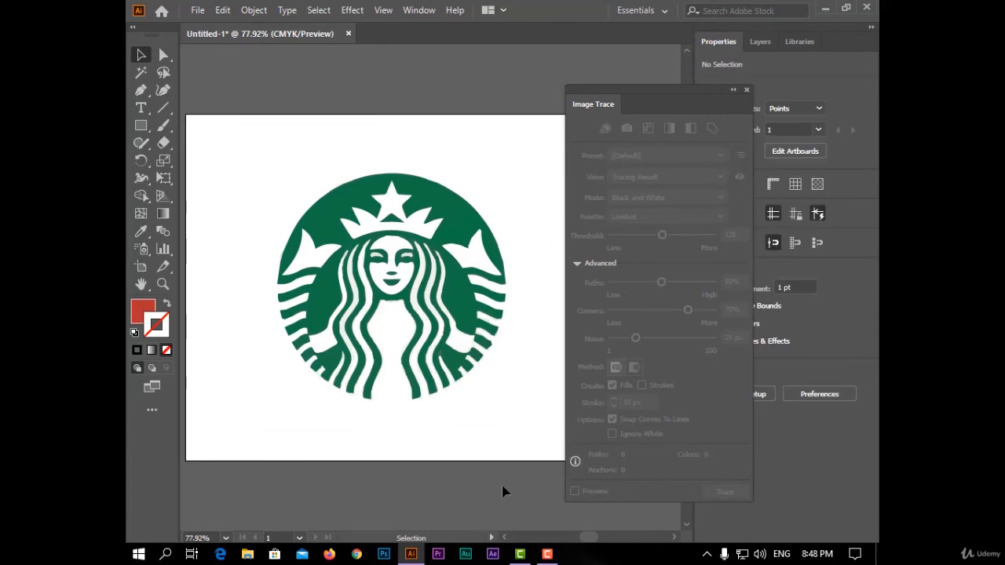
Expand the retraced logo with Object and Fill enabled, and select it to check its paths
{"action": "left_click", "coordinate": [495, 273]}
{"action": "left_click", "coordinate": [259, 11]}
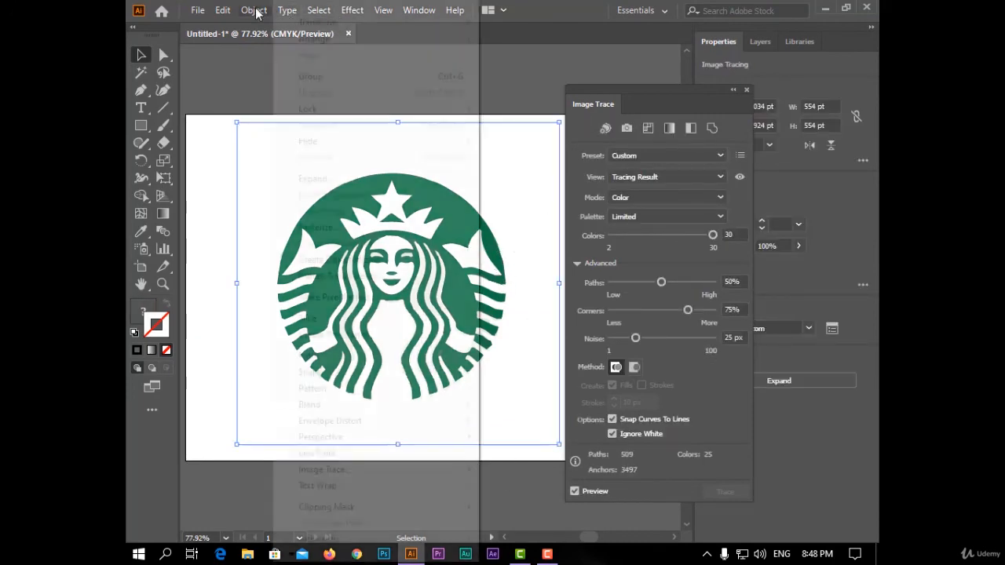
{"action": "left_click", "coordinate": [378, 180]}
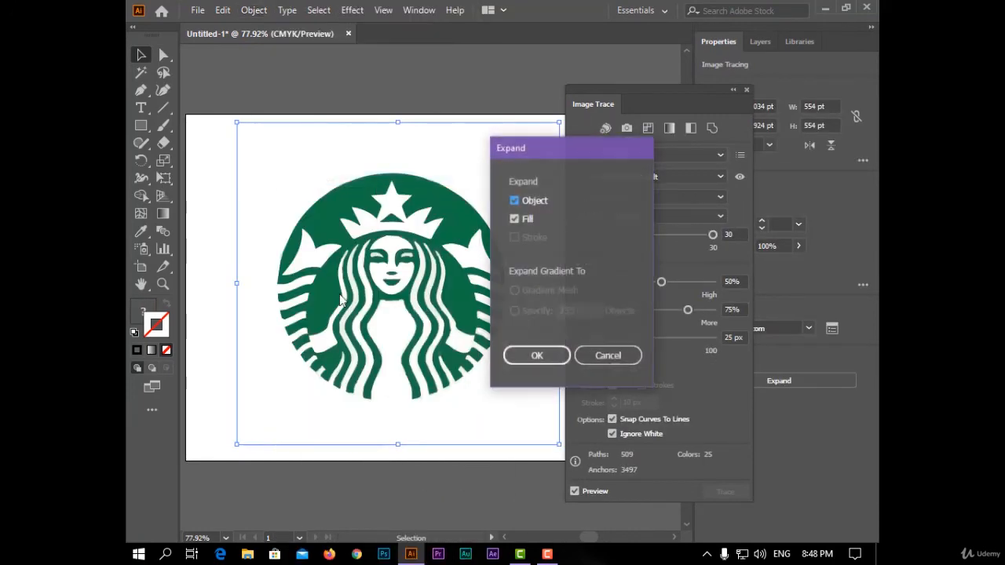
{"action": "left_click", "coordinate": [534, 357]}
{"action": "left_click", "coordinate": [511, 176]}
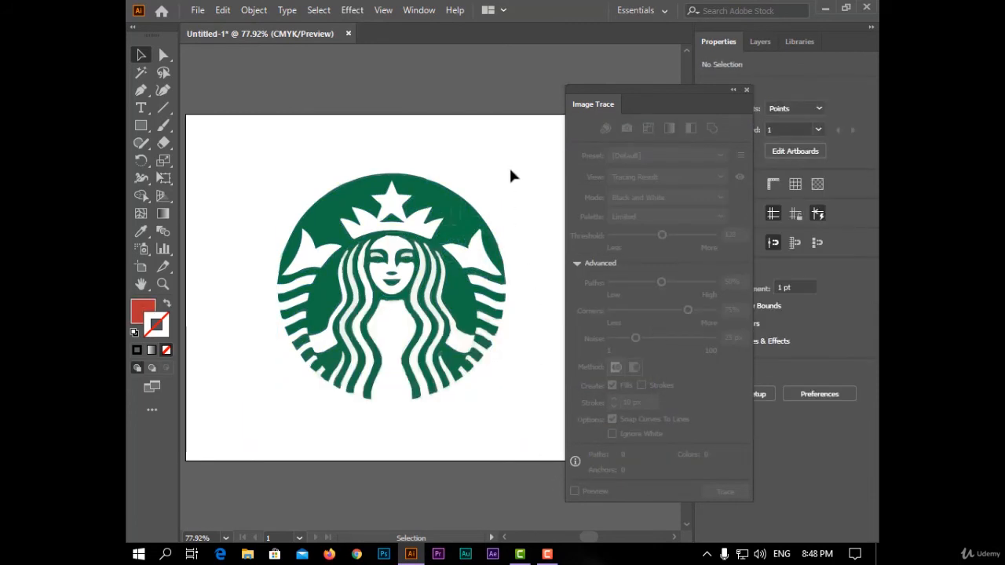
{"action": "left_click_drag", "start_coordinate": [512, 138], "coordinate": [267, 306]}
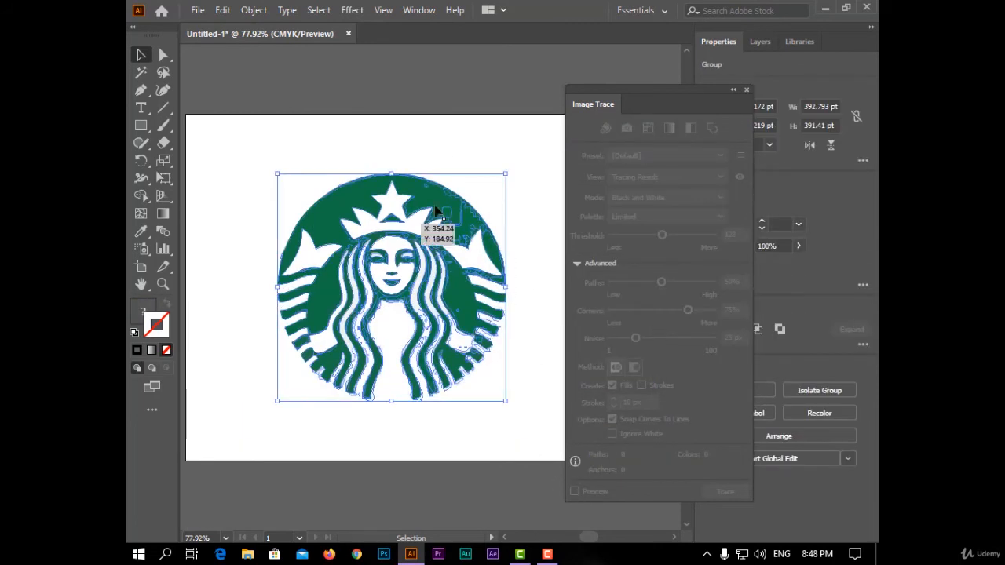
{"action": "left_click", "coordinate": [496, 134]}
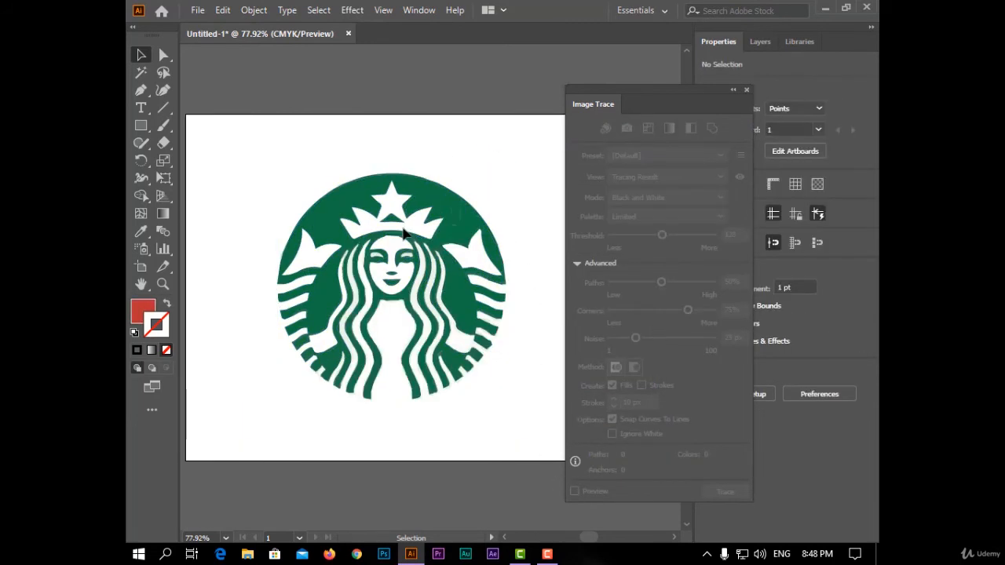
Ungroup the expanded logo with the ignored white background
{"action": "right_click", "coordinate": [331, 214]}
{"action": "left_click", "coordinate": [444, 333]}
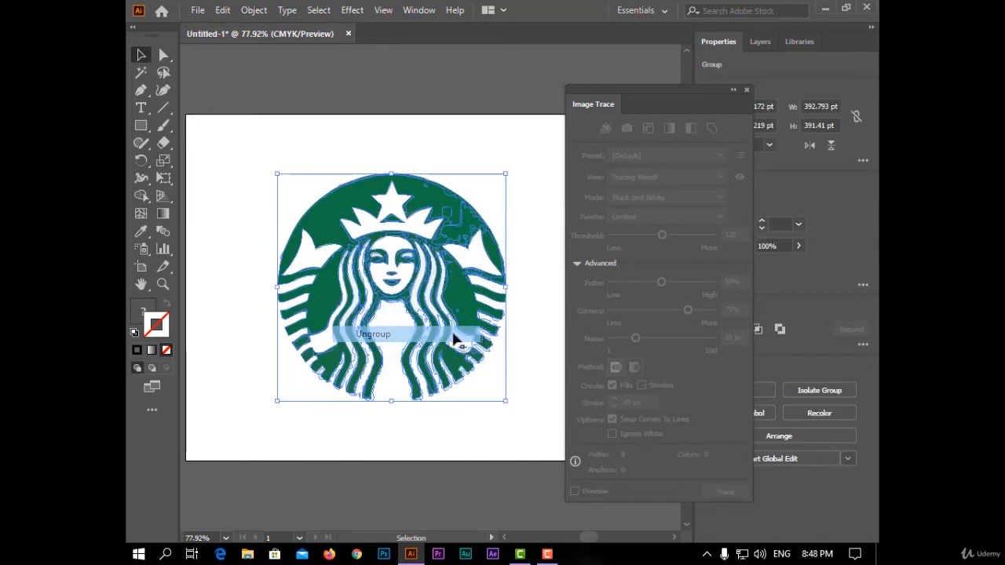
{"action": "left_click", "coordinate": [539, 347]}
Draw a red rectangle about 546 by 506 pt covering the logo and send it to the back
{"action": "left_click", "coordinate": [142, 127]}
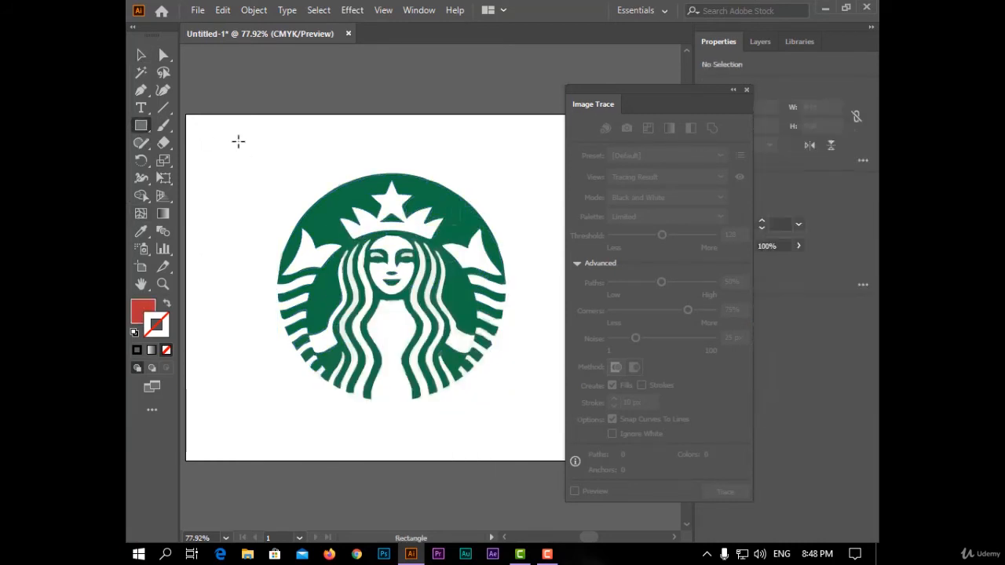
{"action": "left_click_drag", "start_coordinate": [236, 140], "coordinate": [553, 433]}
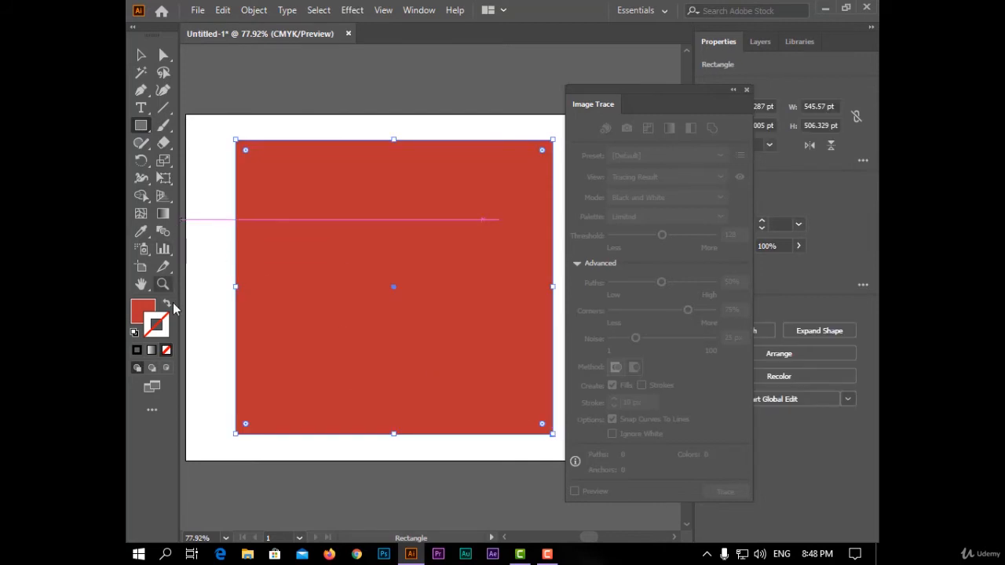
{"action": "right_click", "coordinate": [343, 219]}
{"action": "left_click", "coordinate": [142, 56]}
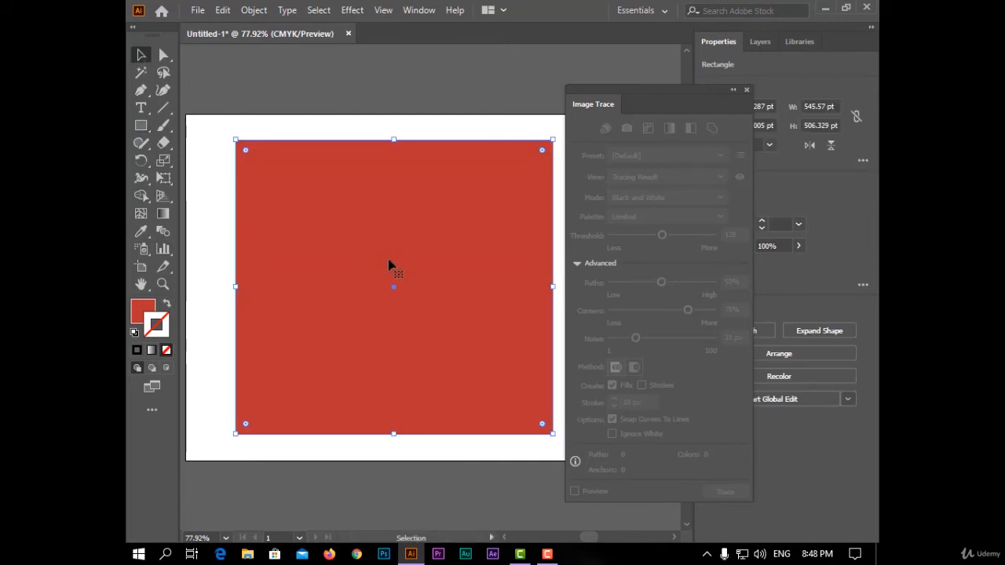
{"action": "right_click", "coordinate": [389, 265]}
{"action": "mouse_move", "coordinate": [536, 488]}
{"action": "mouse_move", "coordinate": [518, 468]}
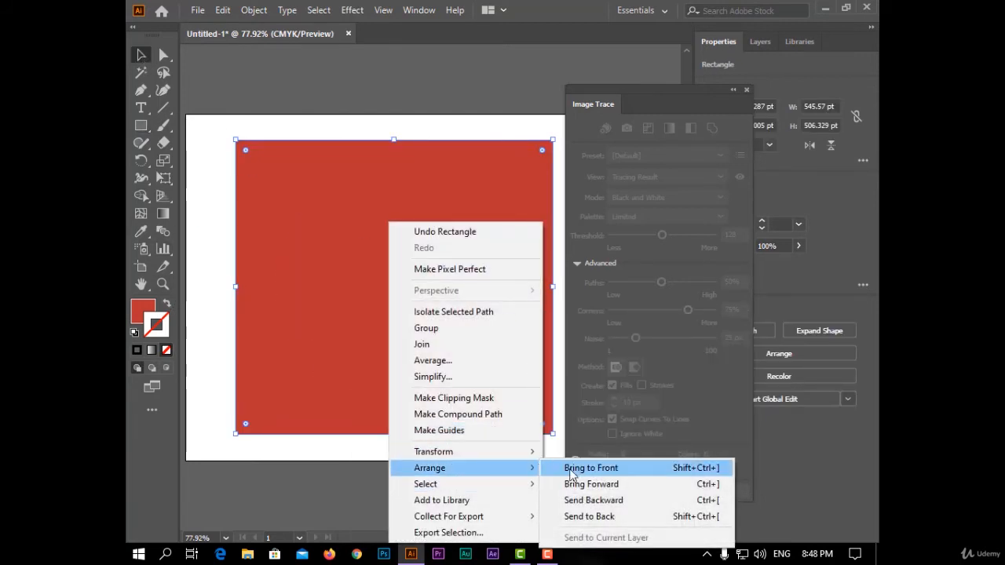
{"action": "left_click", "coordinate": [589, 516]}
{"action": "left_click", "coordinate": [506, 478]}
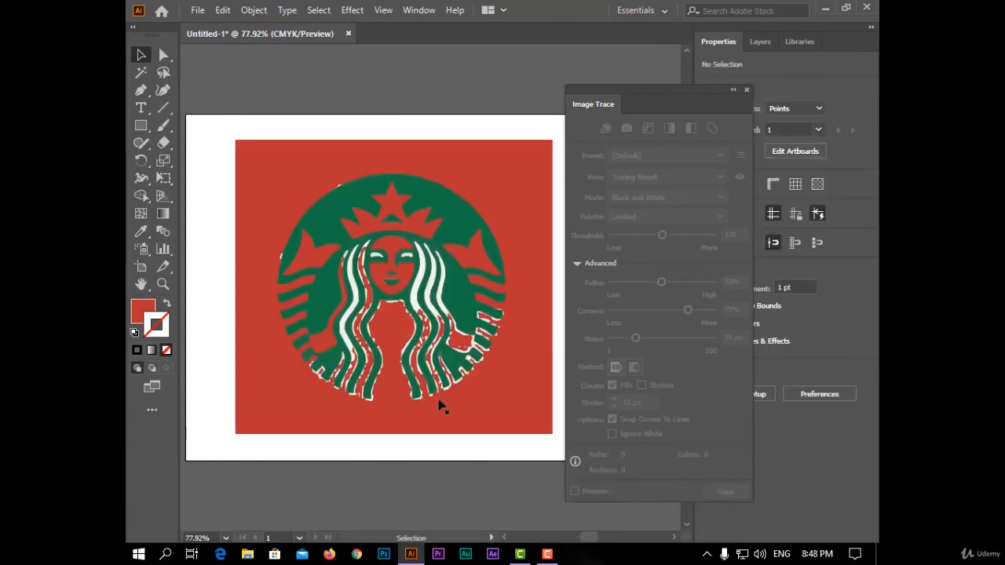
Ungroup the traced logo over the red rectangle into separate paths and clear the selection
{"action": "left_click", "coordinate": [416, 301]}
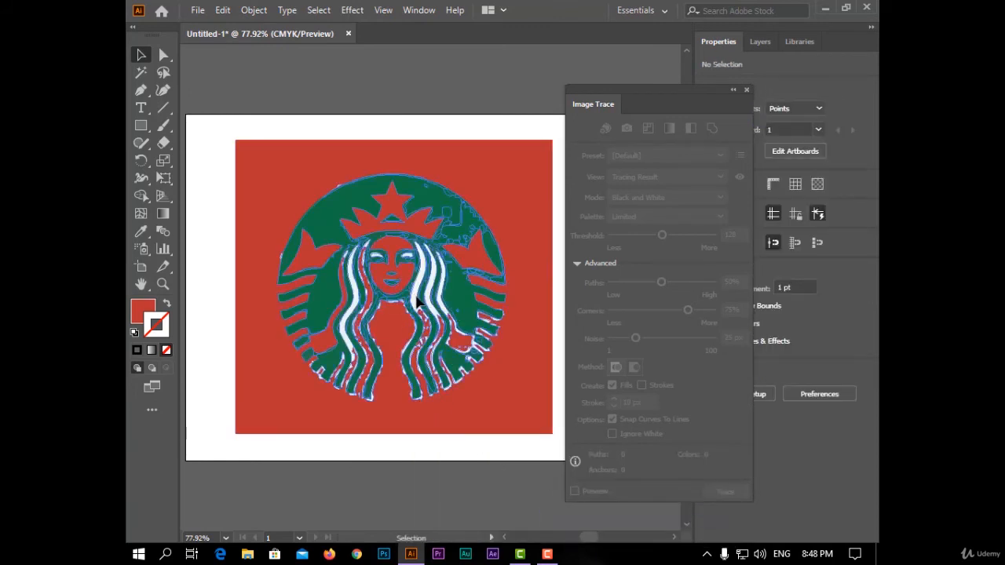
{"action": "left_click", "coordinate": [458, 451]}
{"action": "key", "text": "ctrl+1"}
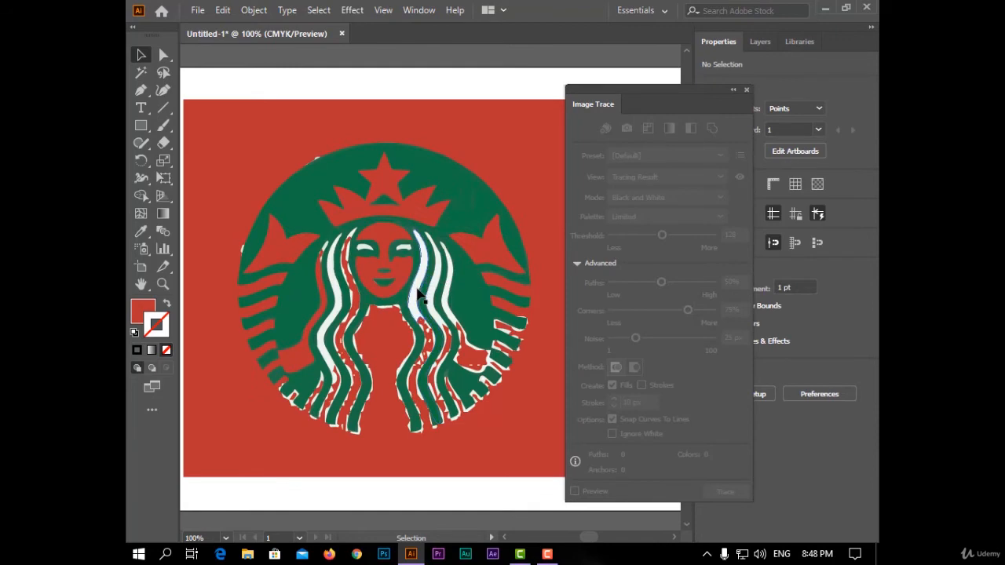
{"action": "left_click", "coordinate": [421, 294]}
{"action": "left_click", "coordinate": [534, 360]}
{"action": "left_click", "coordinate": [376, 256]}
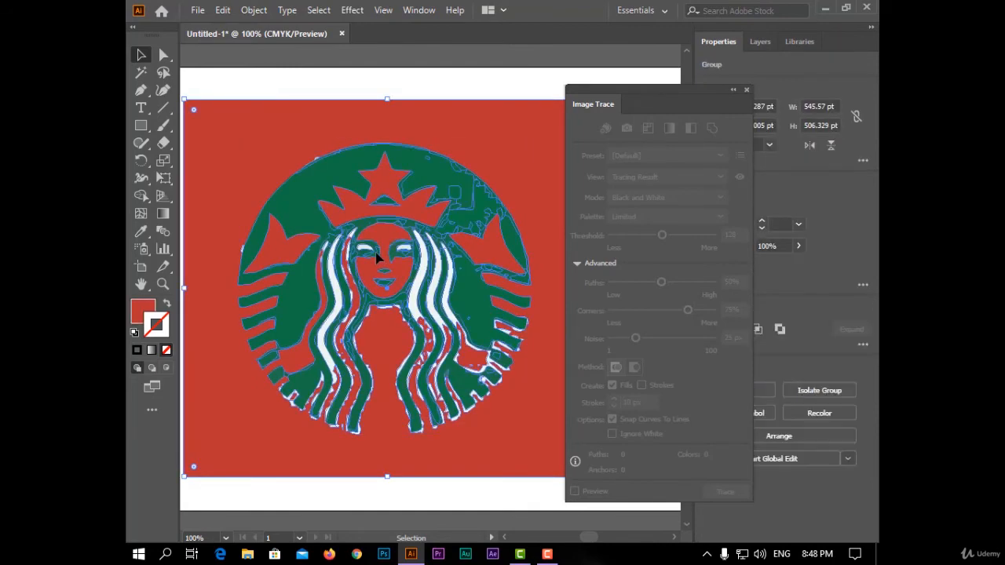
{"action": "right_click", "coordinate": [377, 255]}
{"action": "left_click", "coordinate": [484, 379]}
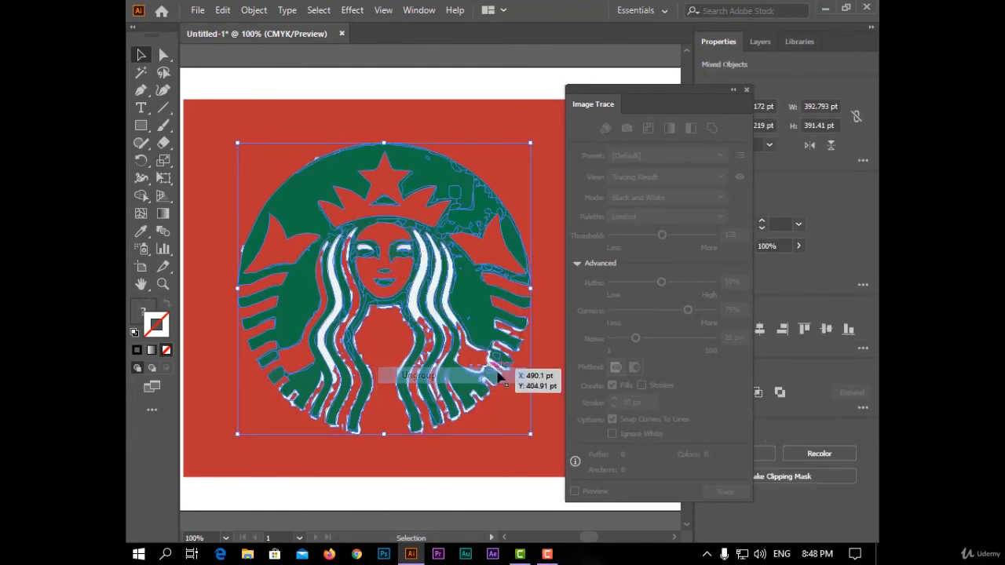
{"action": "left_click", "coordinate": [520, 505]}
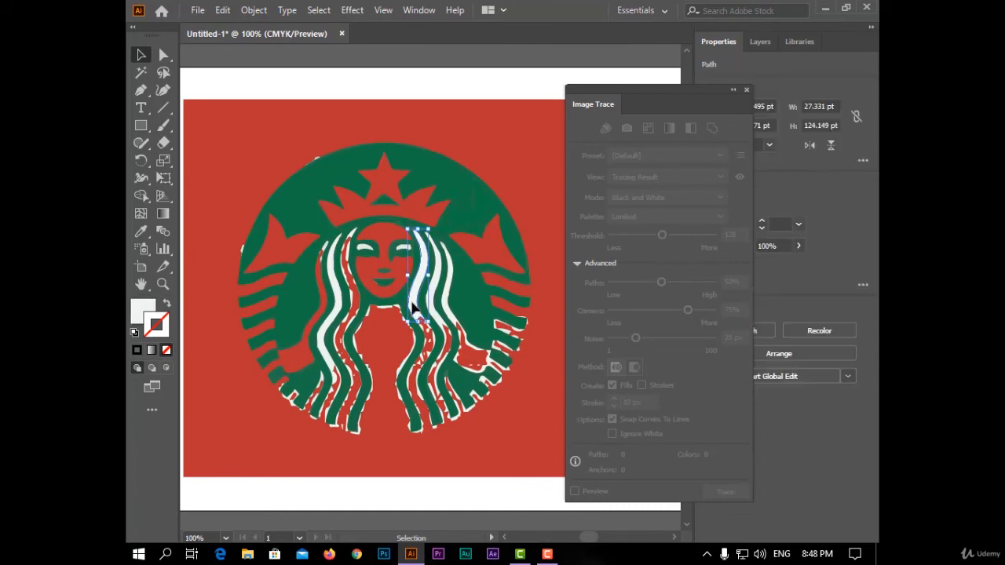
Delete the large white strand paths from both sides of the figure's hair
{"action": "key", "text": "Delete"}
{"action": "left_click", "coordinate": [429, 327]}
{"action": "key", "text": "Delete"}
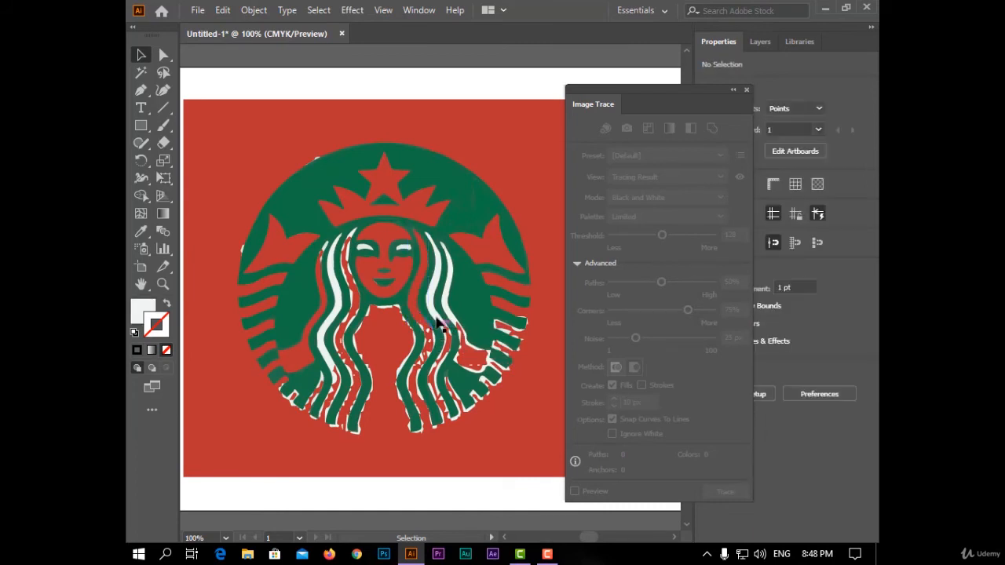
{"action": "left_click", "coordinate": [449, 315]}
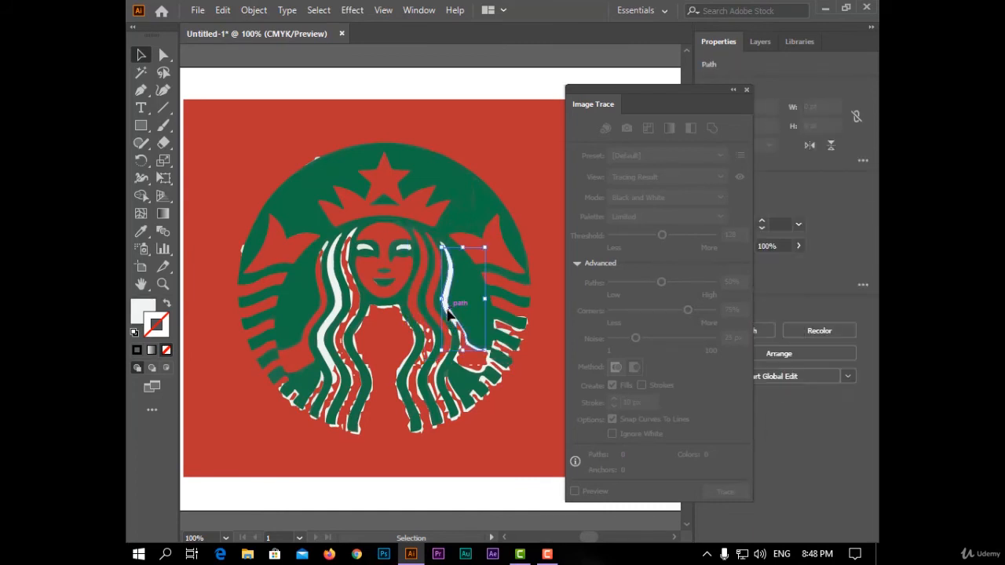
{"action": "key", "text": "Delete"}
{"action": "left_click", "coordinate": [329, 329]}
{"action": "key", "text": "Delete"}
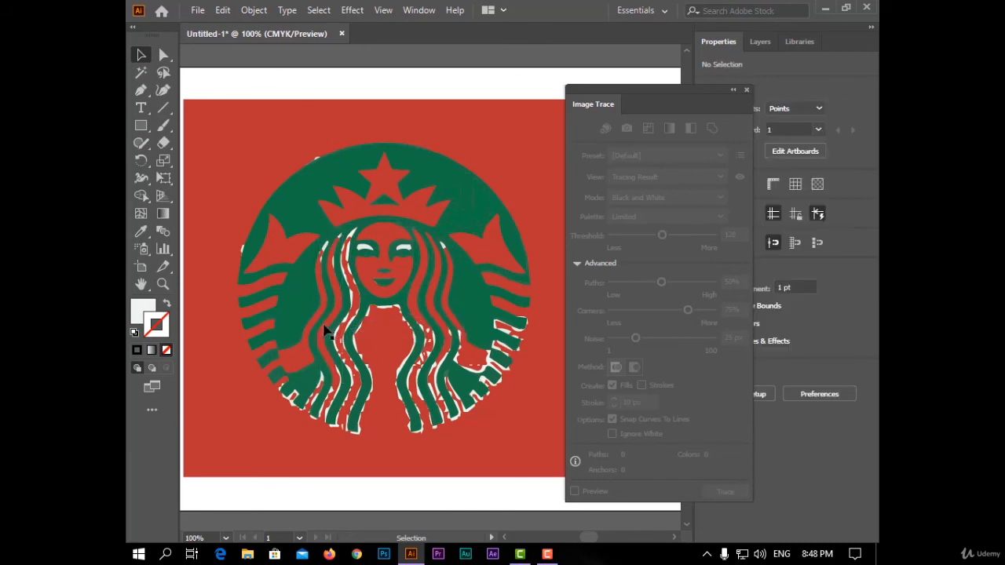
Delete small leftover white fragments, including those at the lower-left ends of the figure's hair
{"action": "left_click", "coordinate": [312, 405]}
{"action": "key", "text": "Delete"}
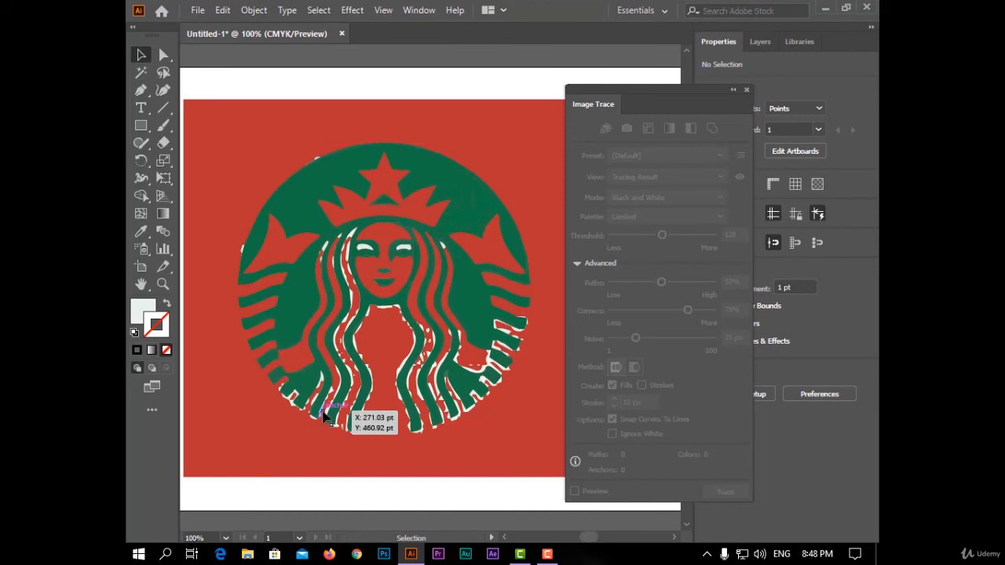
{"action": "left_click", "coordinate": [324, 416]}
{"action": "key", "text": "Delete"}
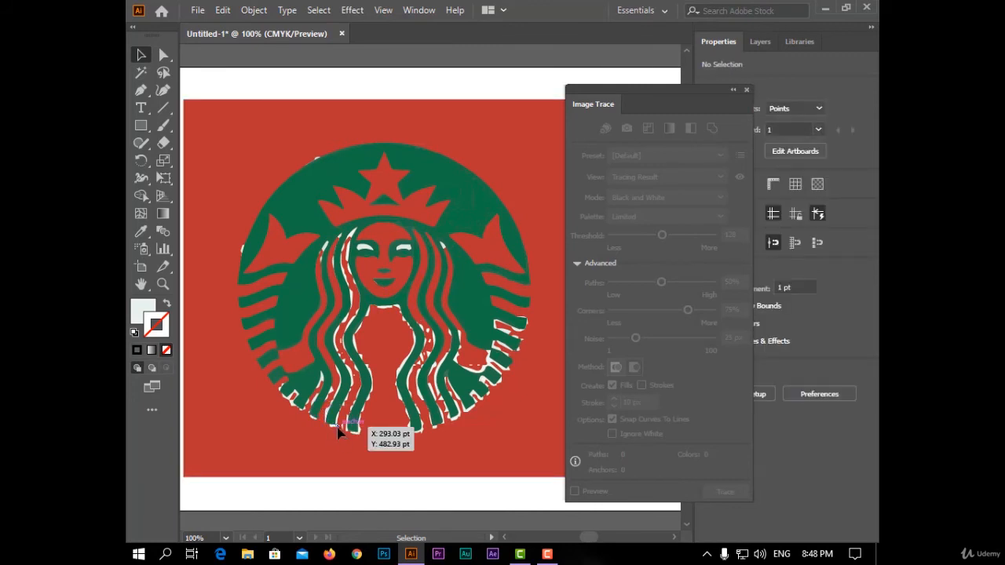
{"action": "left_click", "coordinate": [339, 429]}
{"action": "key", "text": "Delete"}
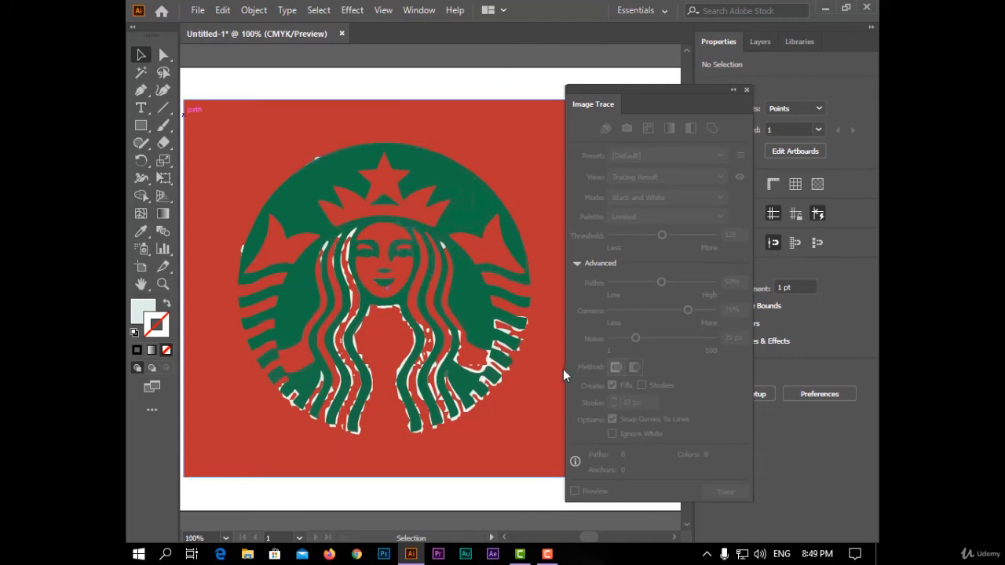
Delete the pale sliver near the top of the right-hand hair, and check the remaining paths by selecting across the artwork
{"action": "left_click", "coordinate": [443, 248]}
{"action": "left_click", "coordinate": [464, 220]}
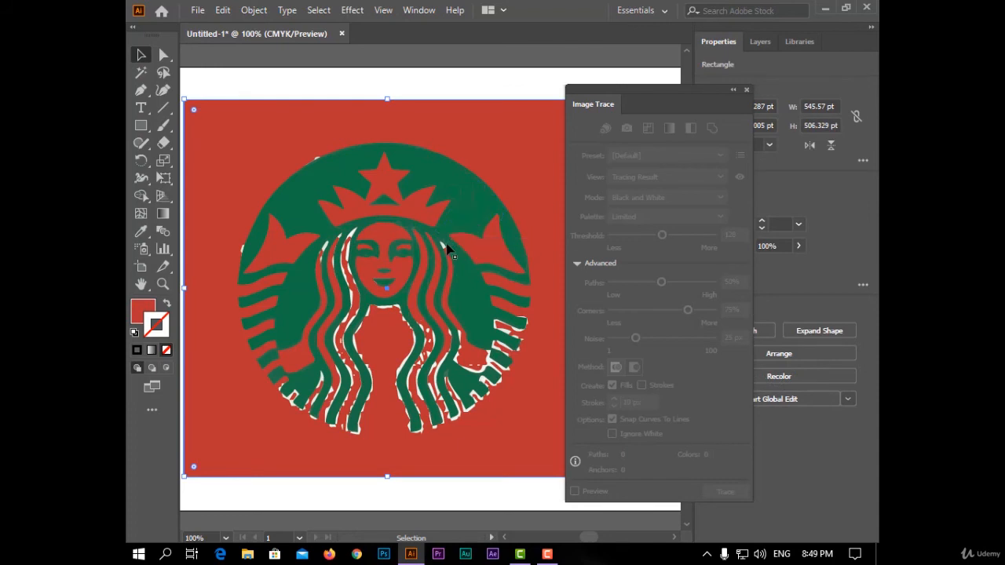
{"action": "left_click", "coordinate": [441, 246]}
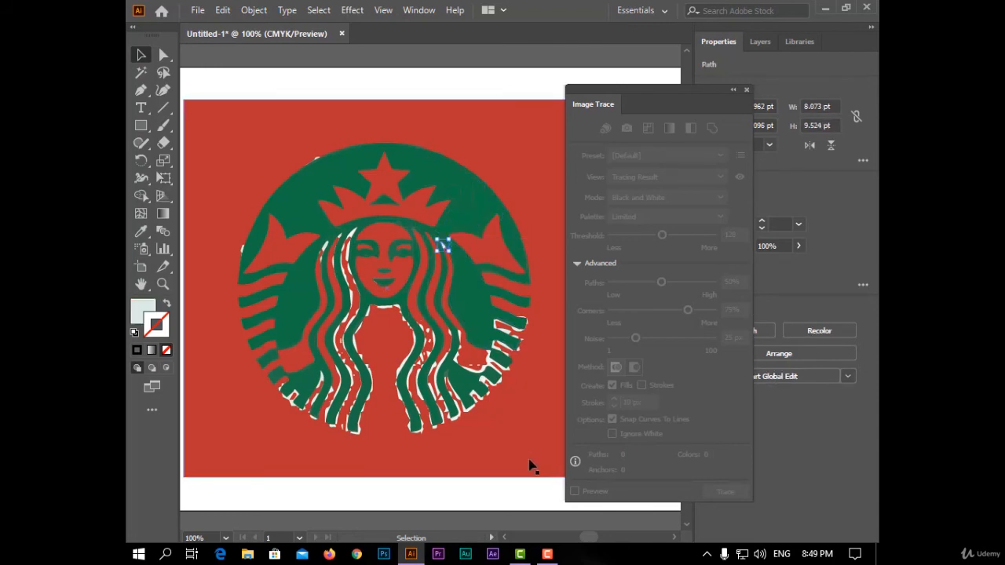
{"action": "key", "text": "Delete"}
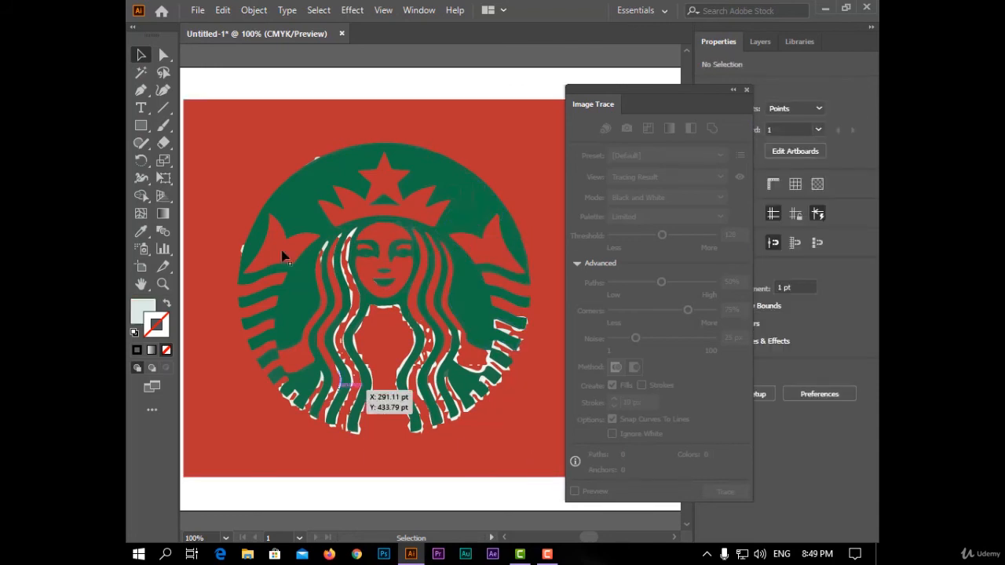
{"action": "left_click_drag", "start_coordinate": [486, 288], "coordinate": [526, 464]}
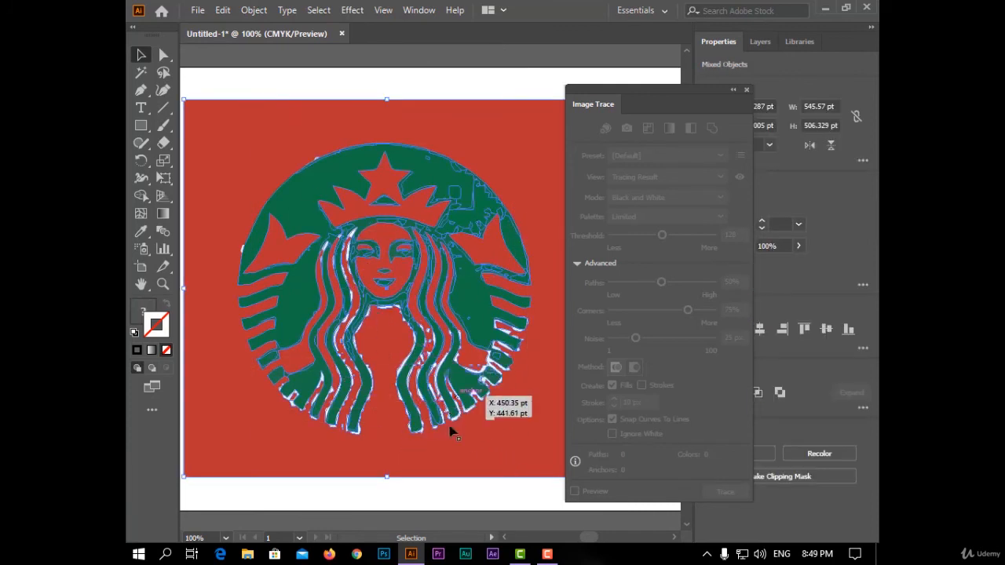
{"action": "left_click", "coordinate": [516, 499]}
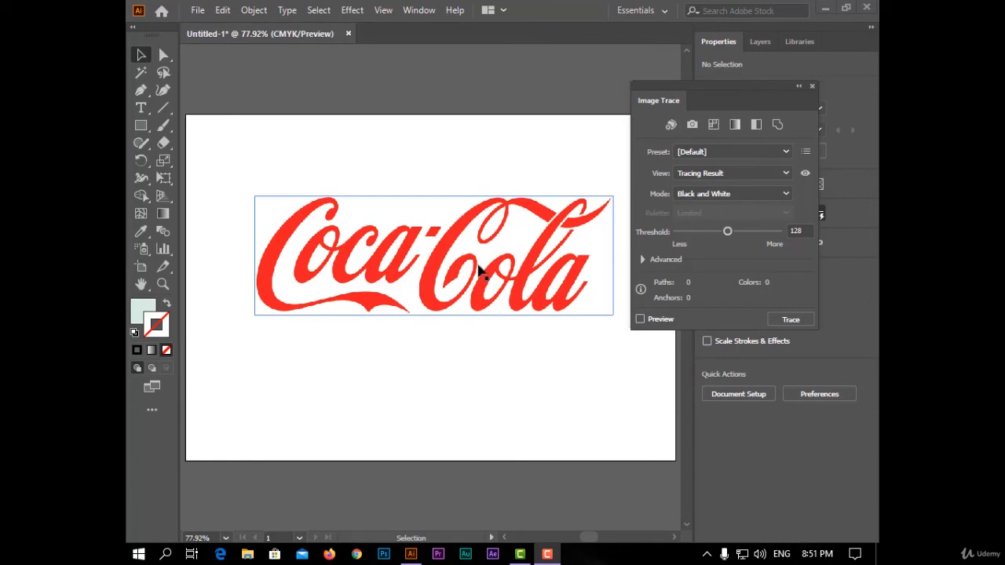
Trace the placed Coca-Cola logo image with the High Fidelity Photo preset
{"action": "left_click_drag", "start_coordinate": [646, 99], "coordinate": [659, 101]}
{"action": "left_click", "coordinate": [549, 256]}
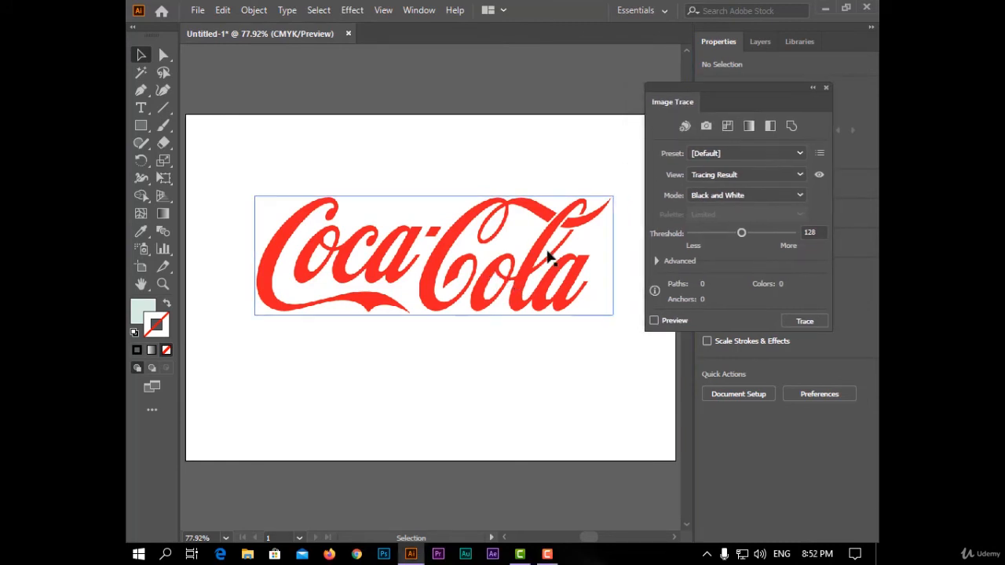
{"action": "left_click", "coordinate": [762, 198]}
{"action": "left_click", "coordinate": [779, 208]}
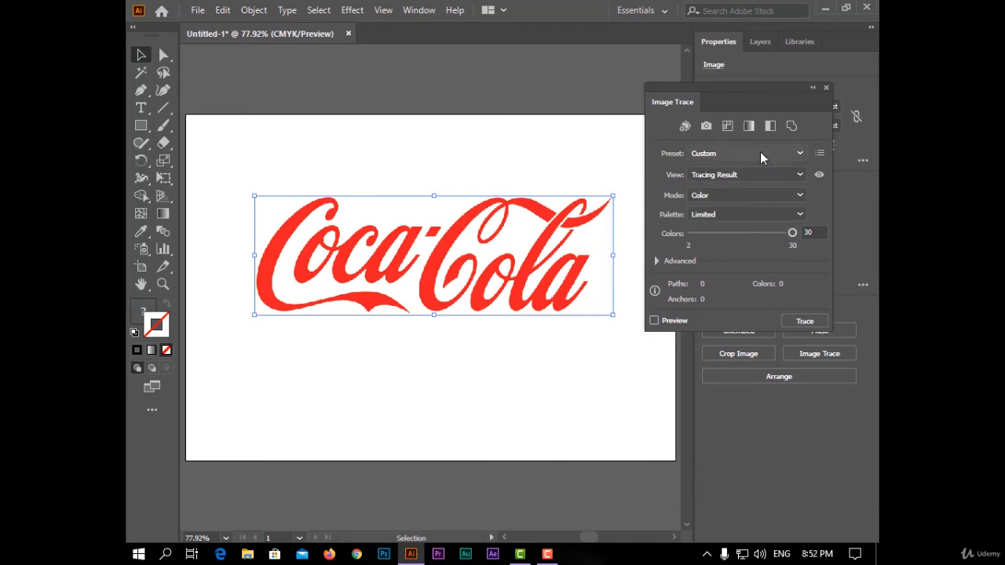
{"action": "left_click", "coordinate": [753, 173]}
{"action": "left_click", "coordinate": [753, 158]}
{"action": "left_click", "coordinate": [754, 158]}
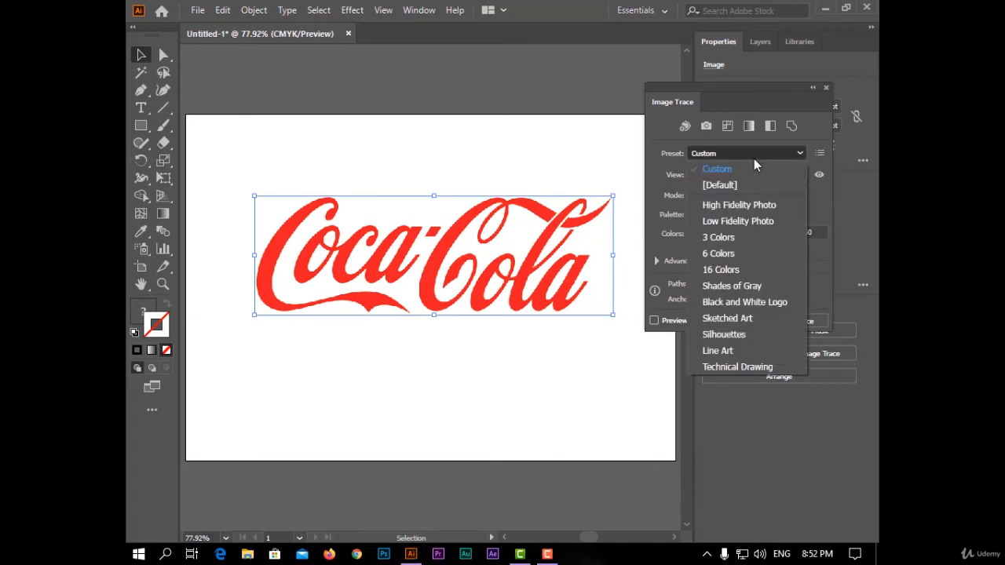
{"action": "left_click", "coordinate": [764, 208]}
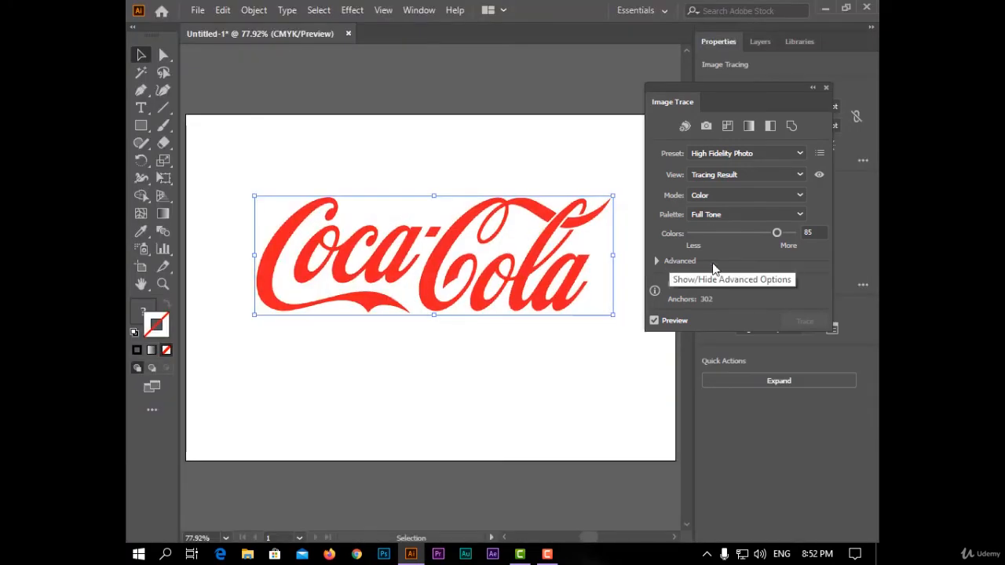
Enable Snap Curves To Lines in the Coca-Cola logo's advanced tracing options
{"action": "left_click", "coordinate": [656, 260]}
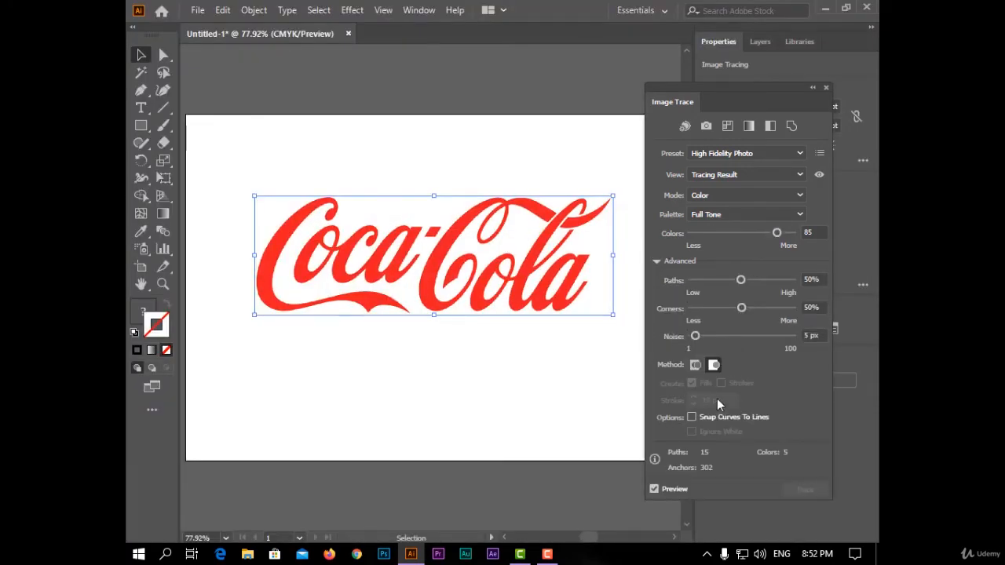
{"action": "left_click", "coordinate": [692, 417]}
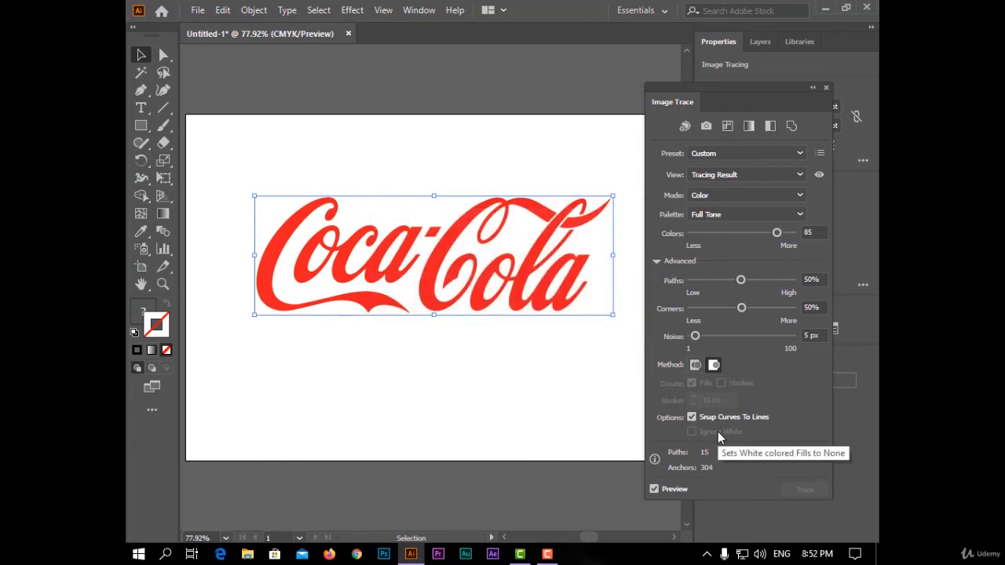
{"action": "left_click", "coordinate": [656, 261]}
{"action": "left_click", "coordinate": [571, 390]}
Expand the traced Coca-Cola logo with Object and Fill enabled
{"action": "left_click", "coordinate": [544, 253]}
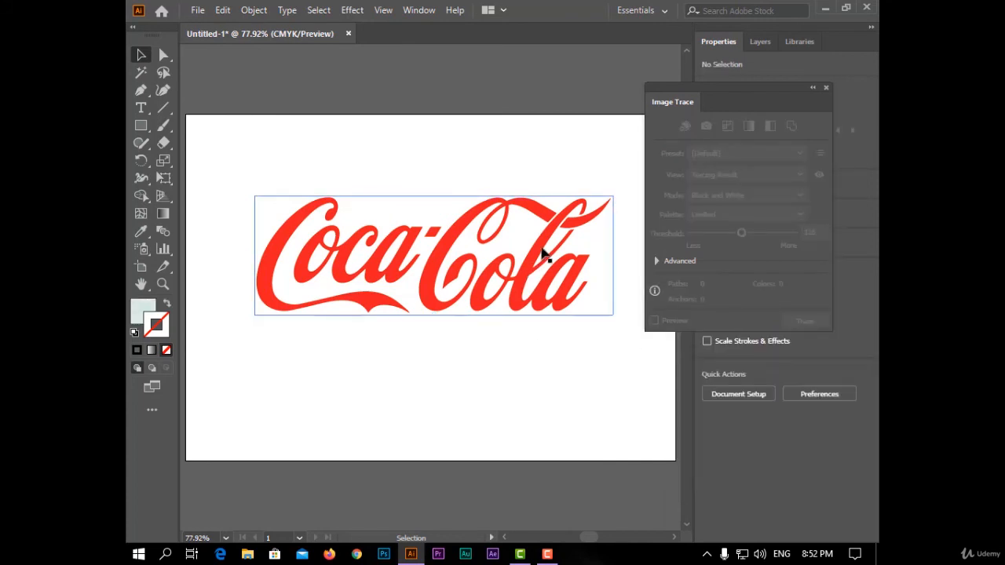
{"action": "left_click", "coordinate": [253, 9]}
{"action": "left_click", "coordinate": [418, 179]}
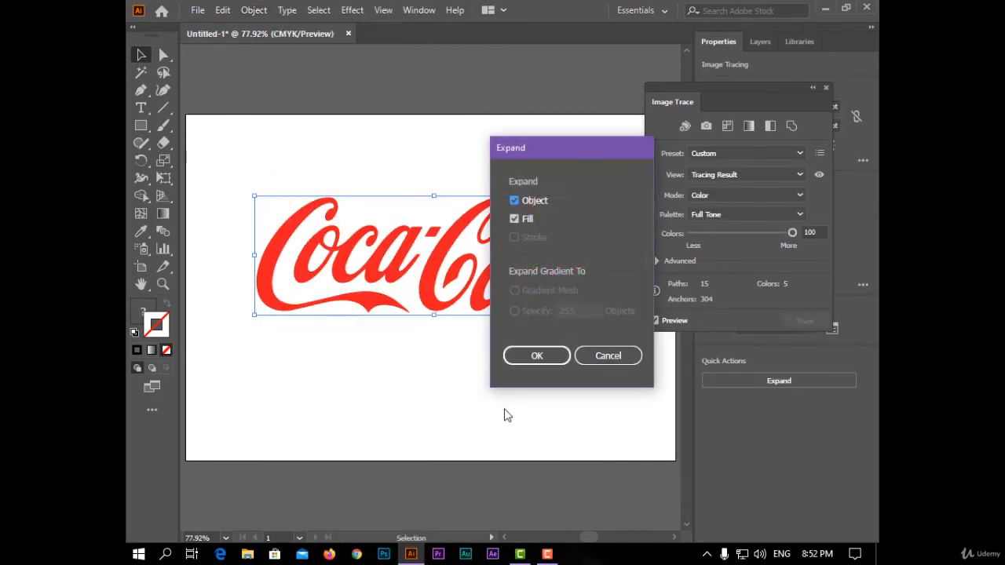
{"action": "left_click", "coordinate": [537, 357]}
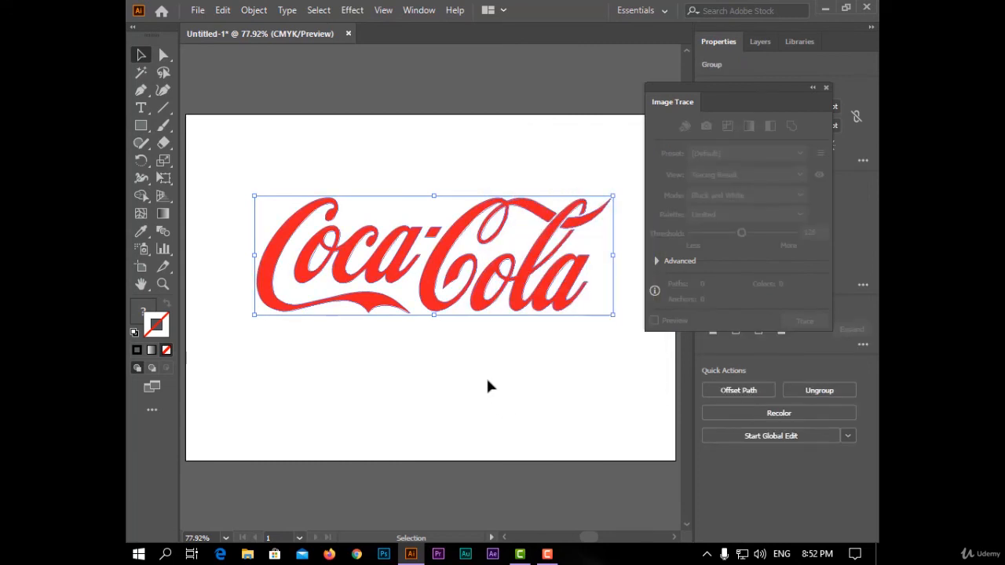
{"action": "left_click", "coordinate": [486, 376]}
Ungroup the expanded Coca-Cola logo into separate paths and select its white background path
{"action": "right_click", "coordinate": [378, 236]}
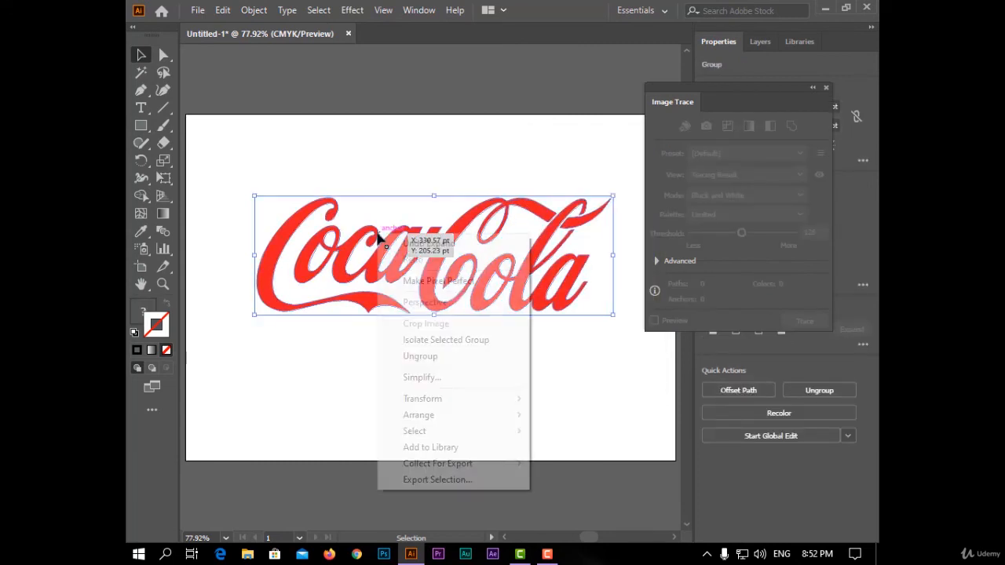
{"action": "left_click", "coordinate": [519, 354]}
{"action": "left_click", "coordinate": [487, 368]}
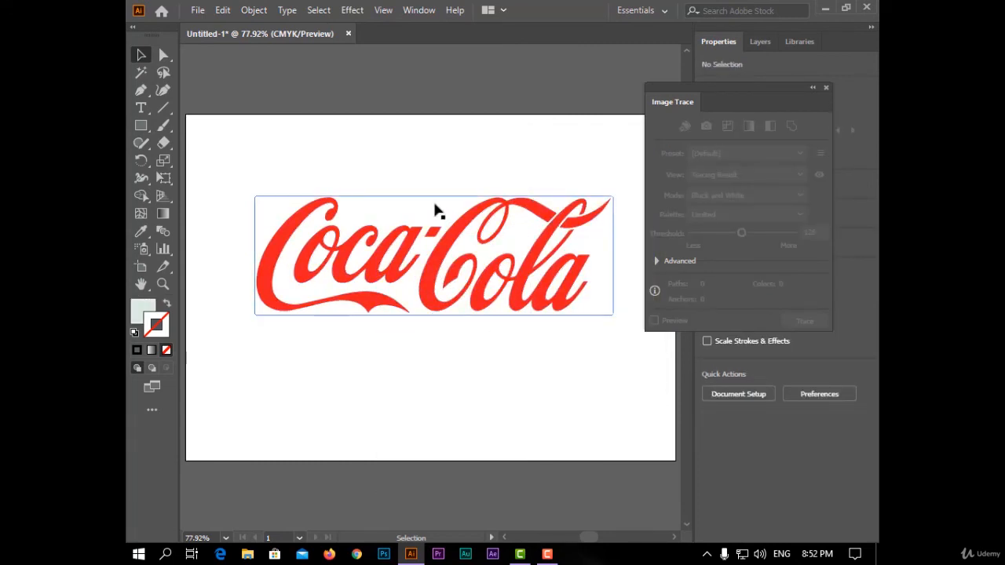
{"action": "left_click", "coordinate": [503, 285]}
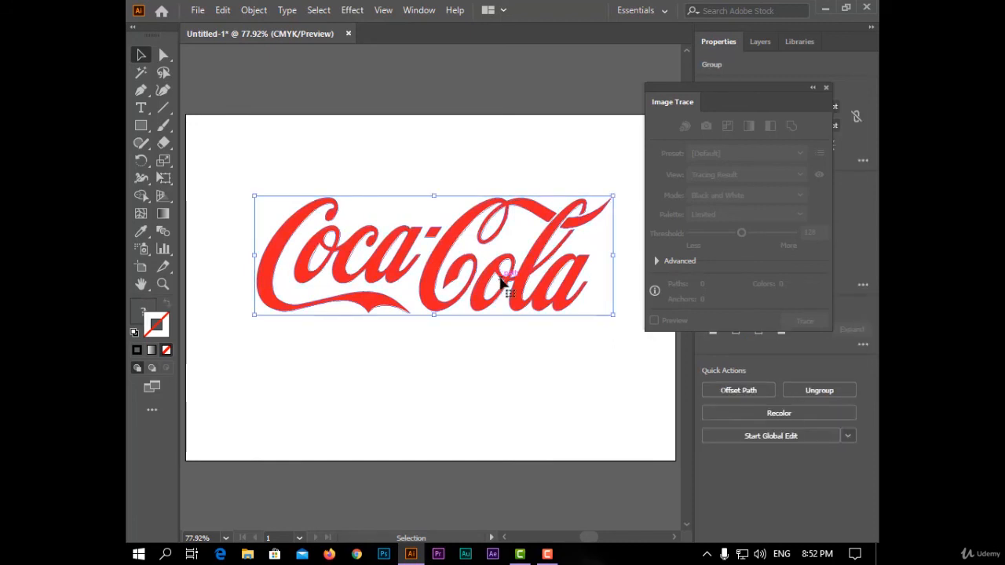
{"action": "right_click", "coordinate": [353, 220]}
{"action": "left_click", "coordinate": [446, 343]}
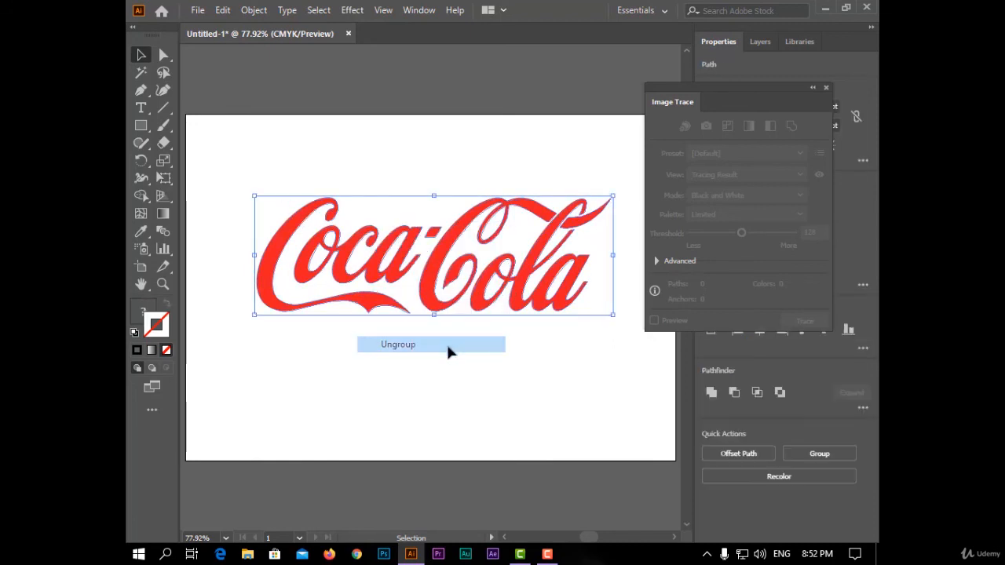
{"action": "left_click", "coordinate": [394, 269]}
{"action": "left_click", "coordinate": [415, 260]}
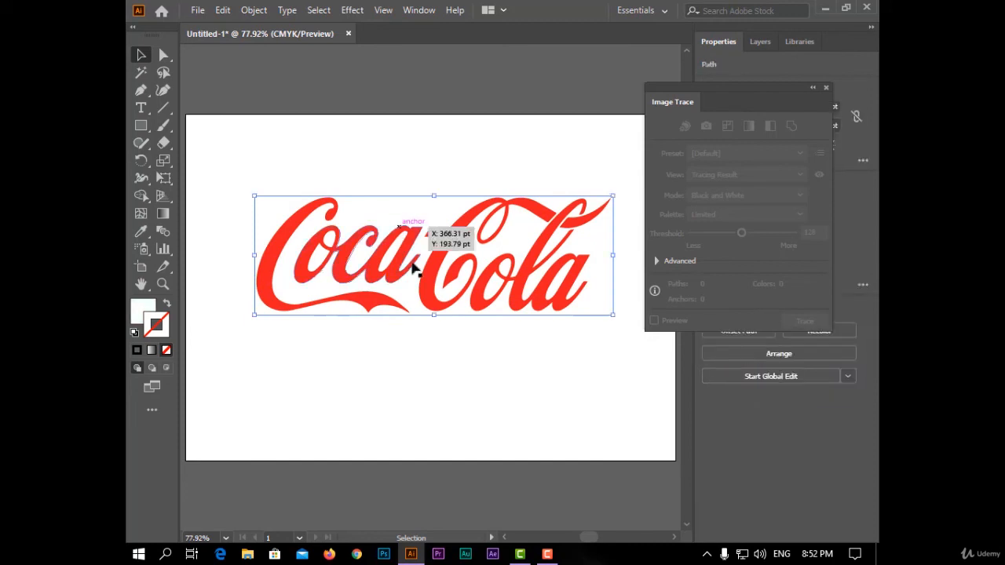
Delete the white area inside the letter a of "Coca" in the expanded logo
{"action": "left_click", "coordinate": [446, 402]}
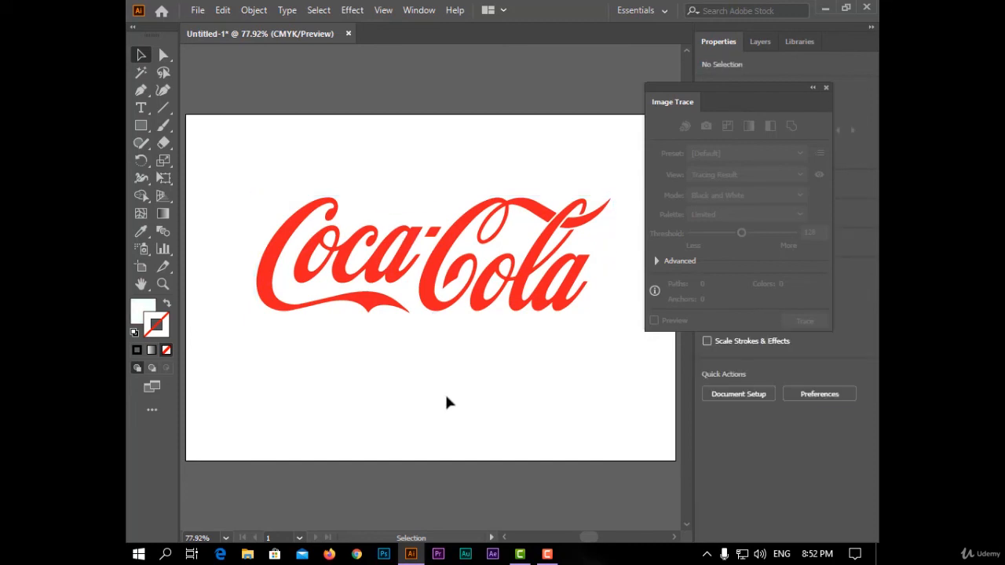
{"action": "left_click", "coordinate": [395, 253]}
{"action": "key", "text": "Delete"}
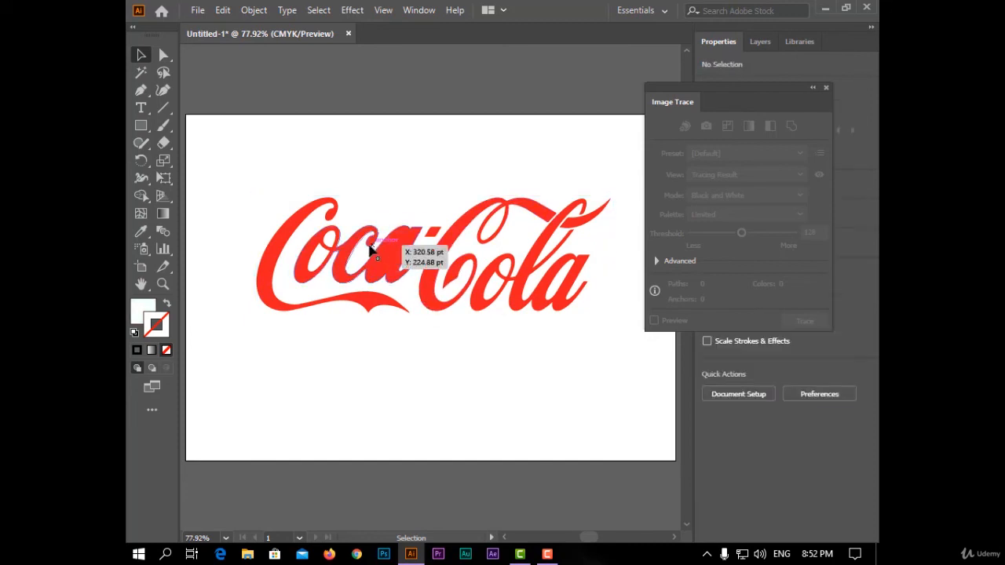
Try deleting the two white areas inside the letter o of "Coca", and undo both deletions
{"action": "left_click", "coordinate": [313, 267]}
{"action": "key", "text": "Delete"}
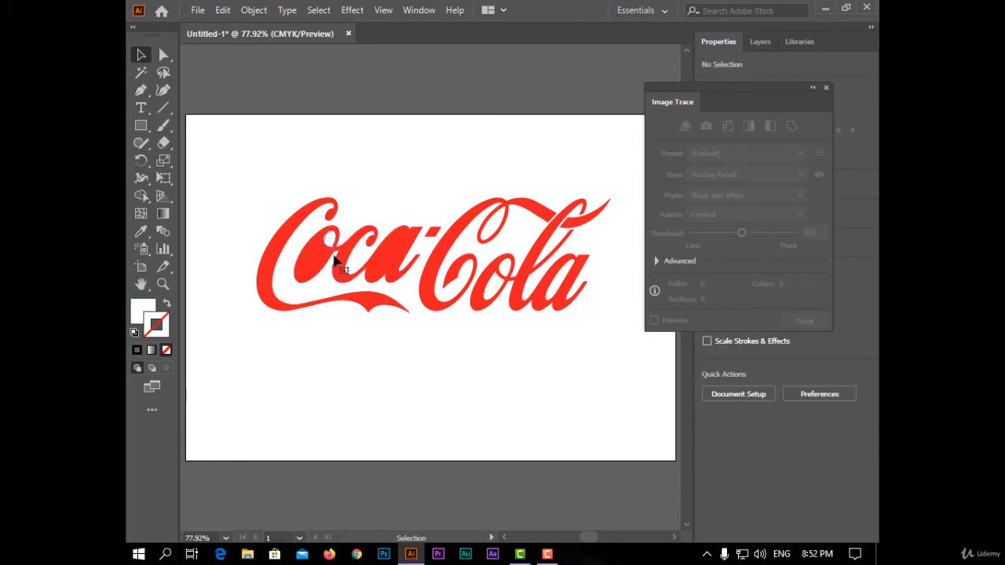
{"action": "left_click", "coordinate": [329, 239]}
{"action": "key", "text": "Delete"}
{"action": "key", "text": "ctrl+z"}
{"action": "key", "text": "ctrl+z"}
Recolour all the red lettering paths of the Coca-Cola logo together with the green fill 00960B
{"action": "left_click", "coordinate": [494, 361]}
{"action": "left_click", "coordinate": [369, 306]}
{"action": "left_click", "coordinate": [397, 276], "text": "shift"}
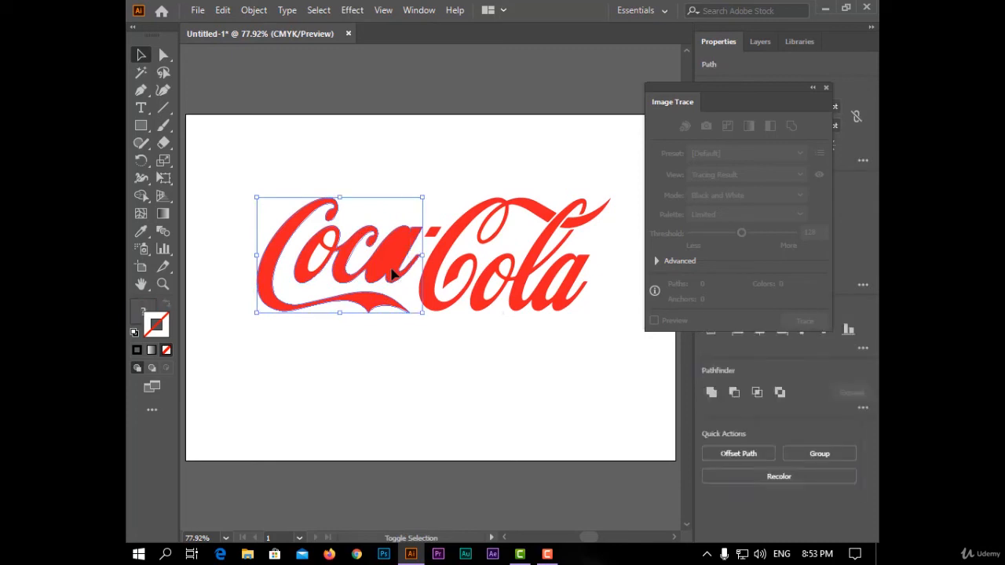
{"action": "left_click", "coordinate": [435, 232], "text": "shift"}
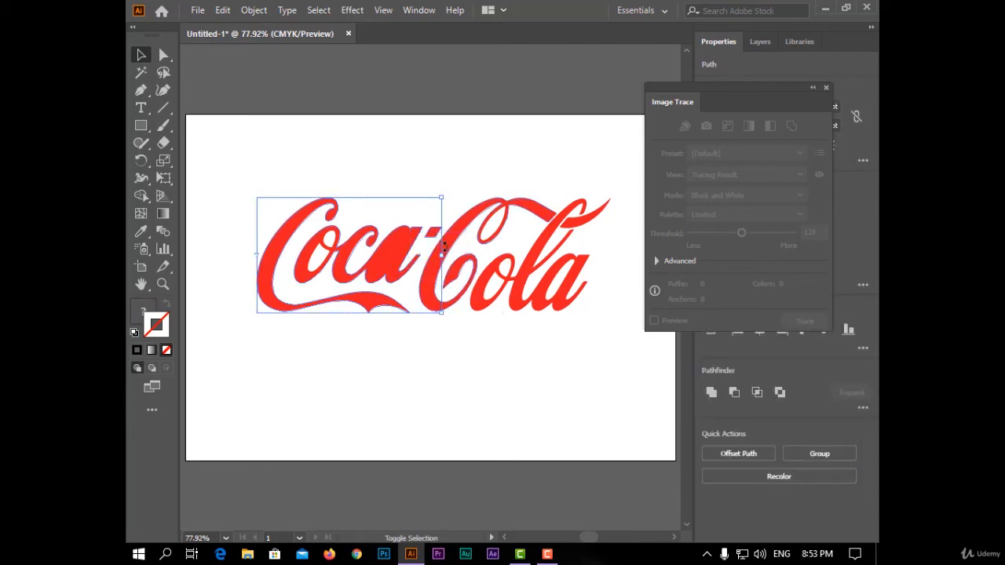
{"action": "left_click", "coordinate": [457, 243], "text": "shift"}
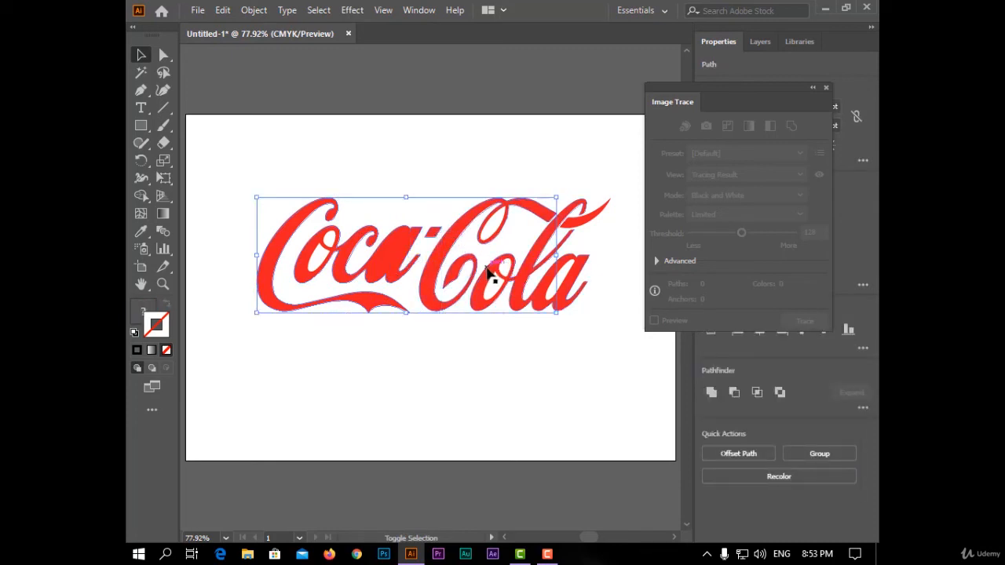
{"action": "left_click", "coordinate": [506, 281], "text": "shift"}
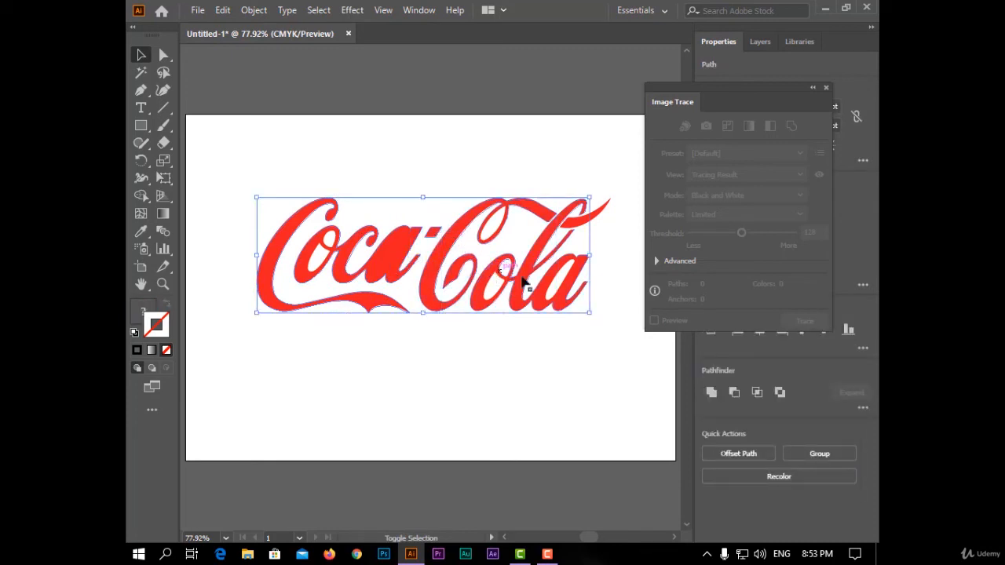
{"action": "left_click", "coordinate": [577, 228], "text": "shift"}
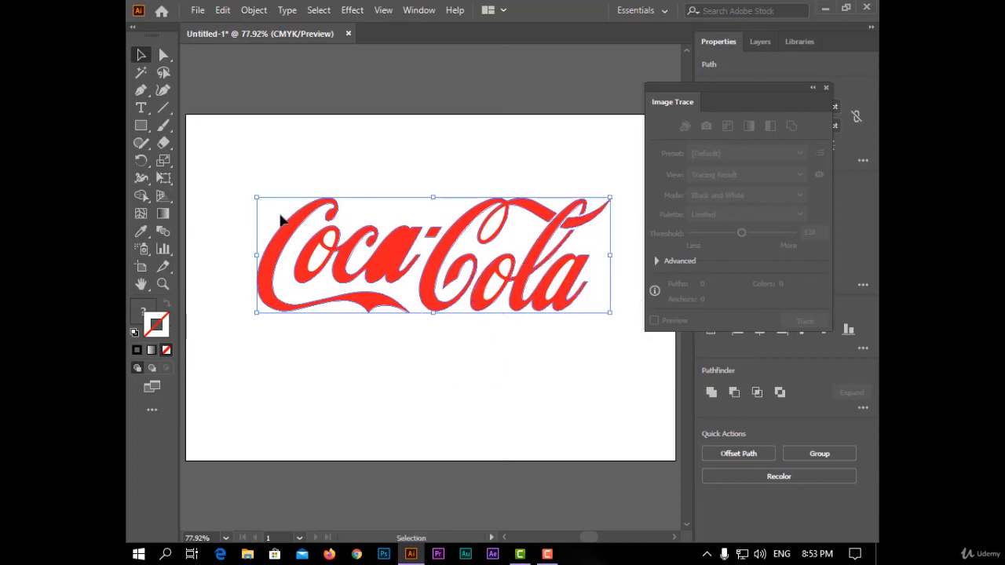
{"action": "double_click", "coordinate": [142, 316]}
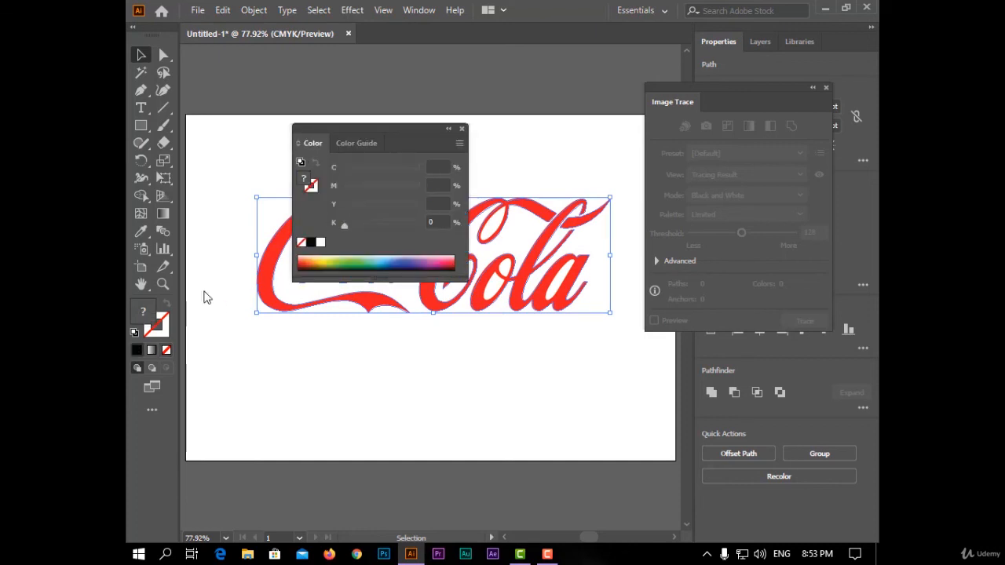
{"action": "type", "text": "00960B"}
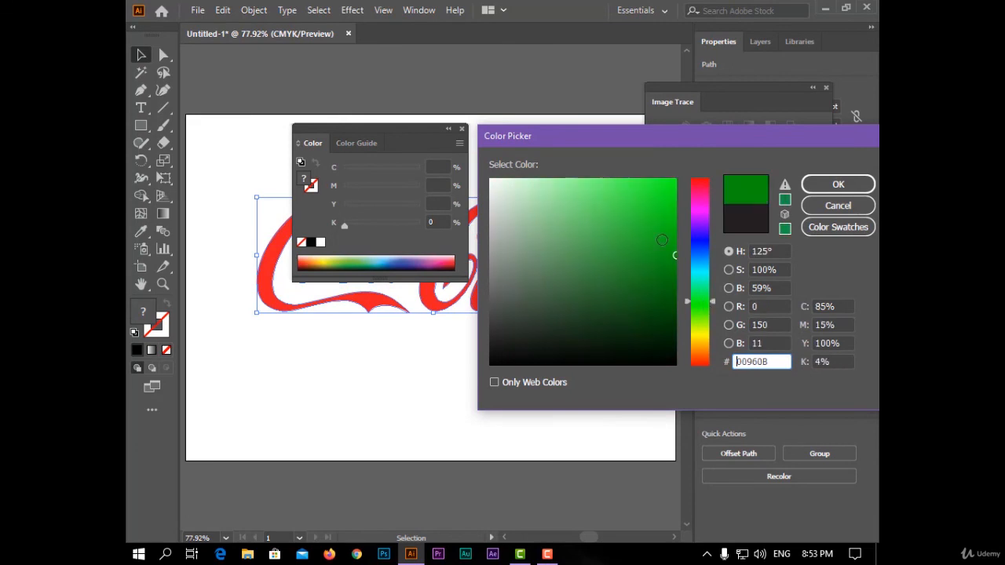
{"action": "left_click", "coordinate": [835, 185]}
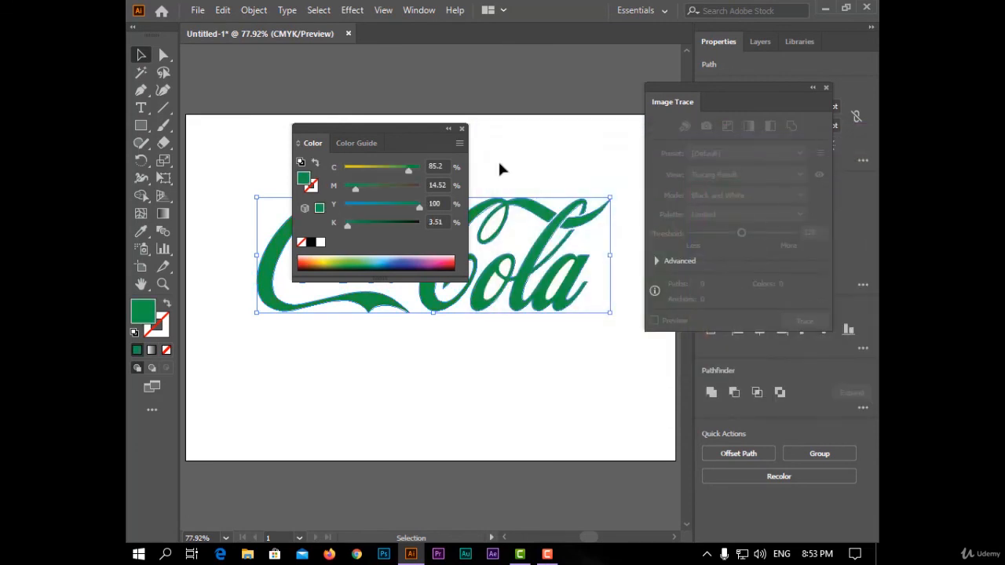
{"action": "left_click", "coordinate": [462, 130]}
{"action": "left_click", "coordinate": [444, 345]}
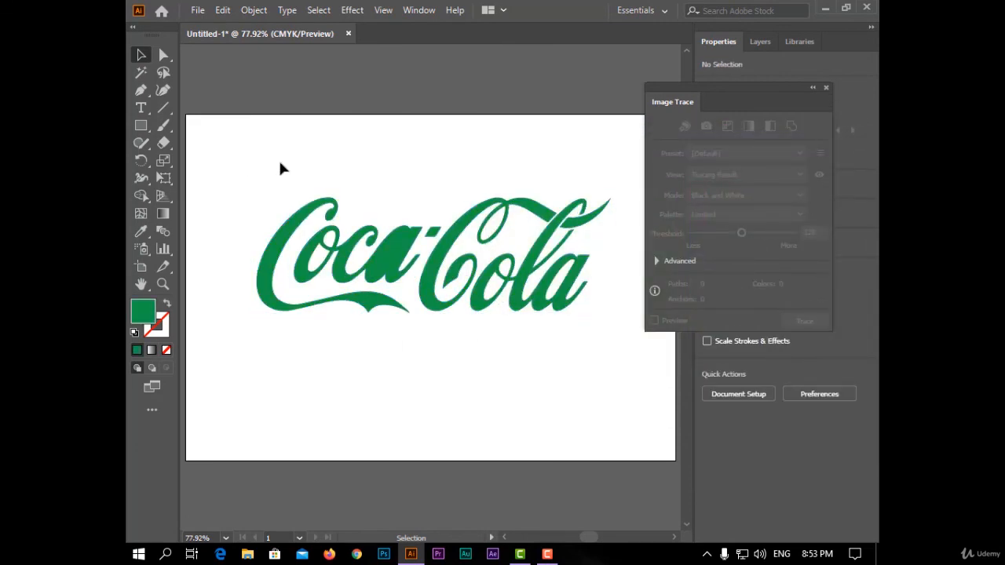
{"action": "left_click_drag", "start_coordinate": [280, 168], "coordinate": [573, 329]}
{"action": "left_click", "coordinate": [471, 318]}
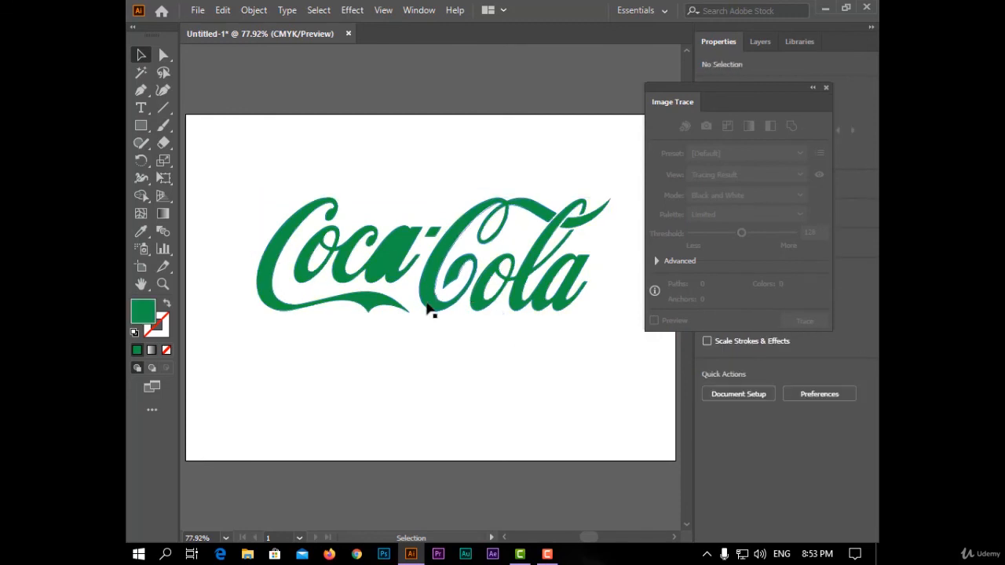